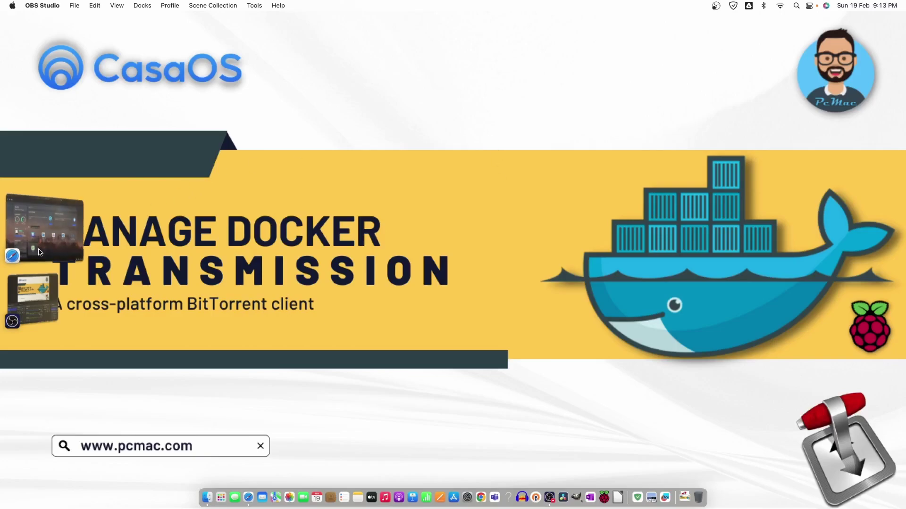
# Bring Safari forward and load fing.com in a new tab.
pyautogui.click(57, 231)
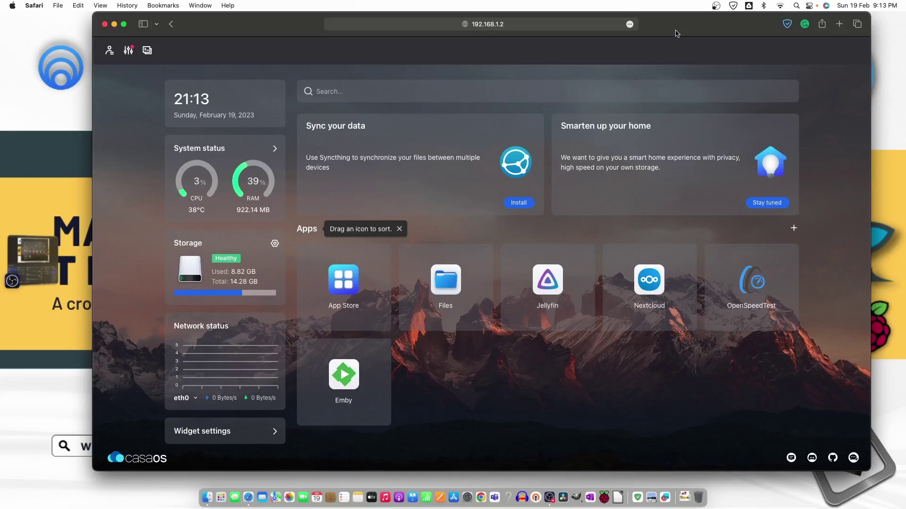
pyautogui.click(839, 24)
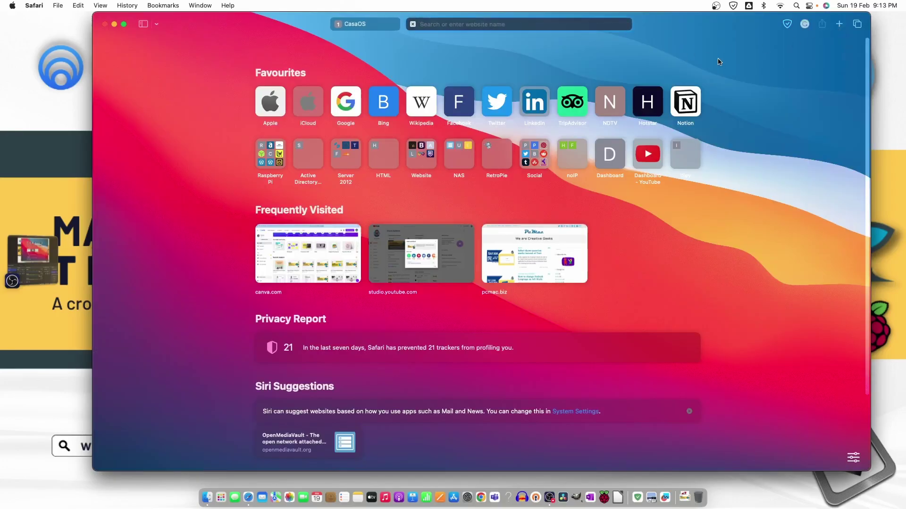
pyautogui.write('fing.com')
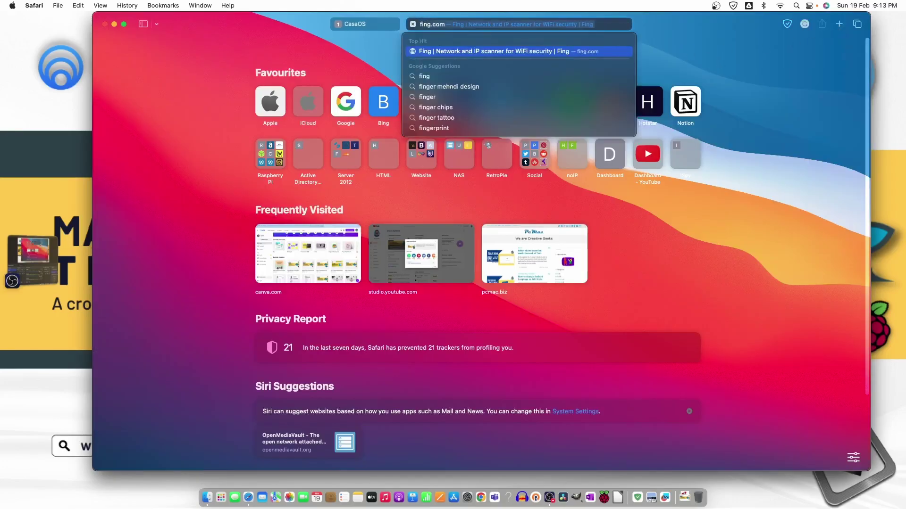
pyautogui.press('Return')
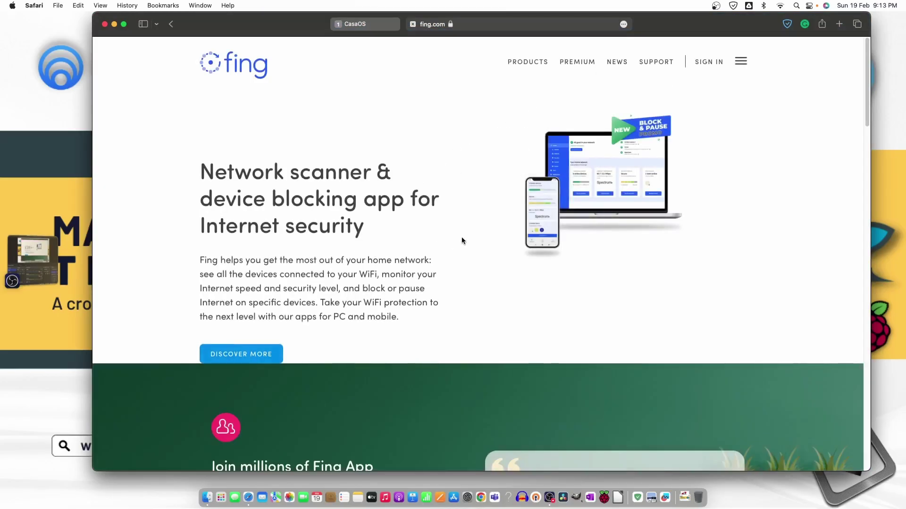
# Browse to the Fing App product page under Products, then close the tab.
pyautogui.scroll(-5, 461, 239)
pyautogui.scroll(-10, 462, 239)
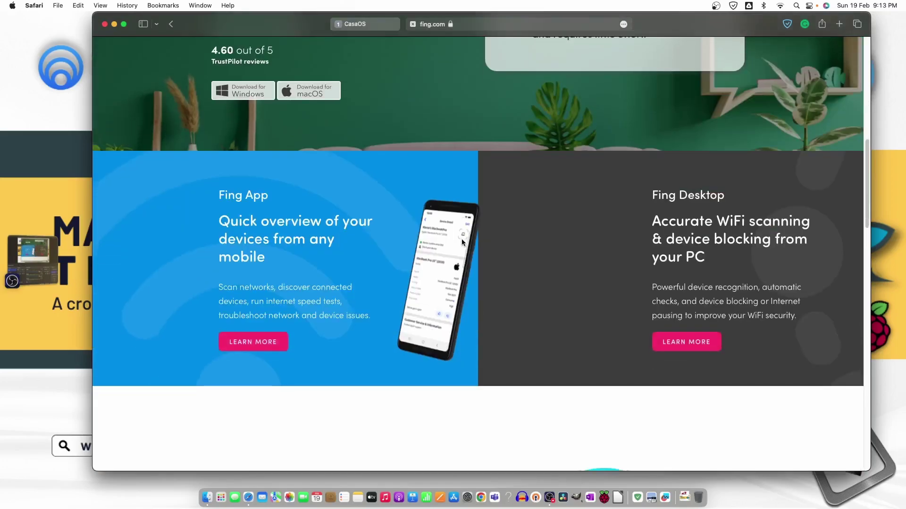
pyautogui.scroll(-12, 461, 241)
pyautogui.scroll(20, 461, 238)
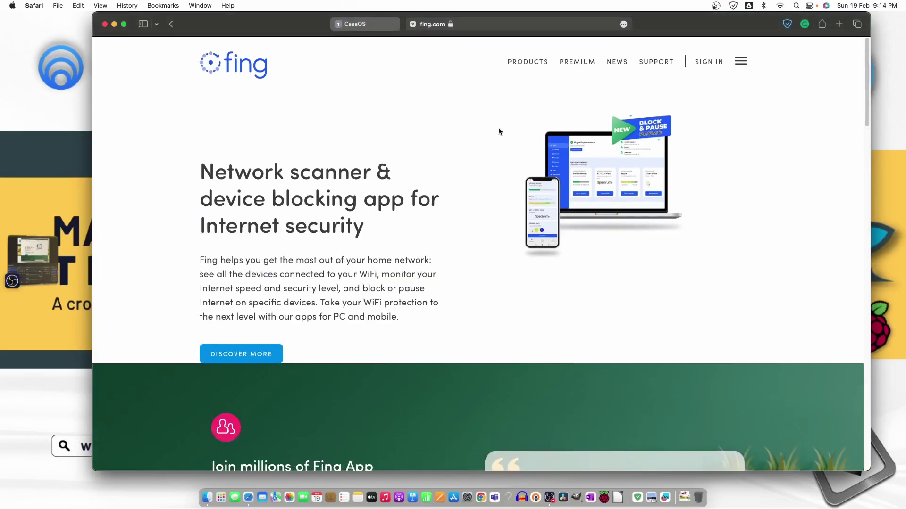
pyautogui.moveTo(527, 62)
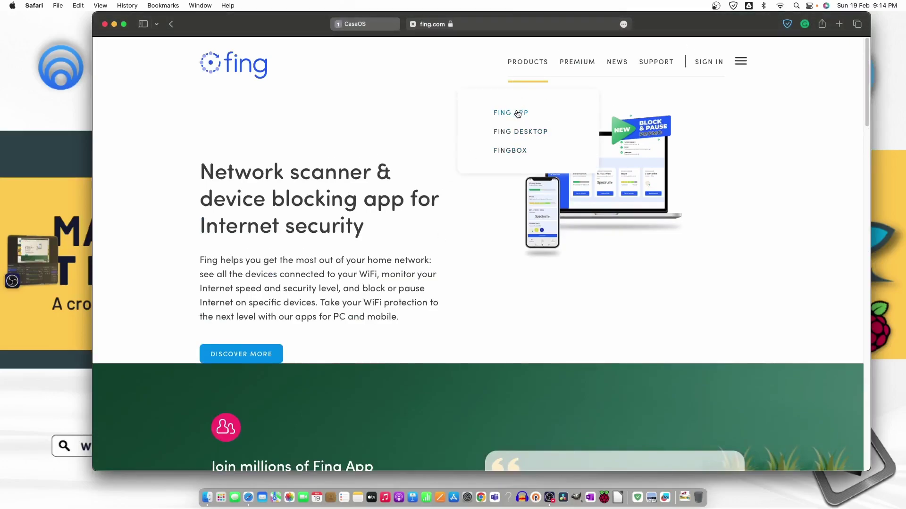
pyautogui.click(517, 114)
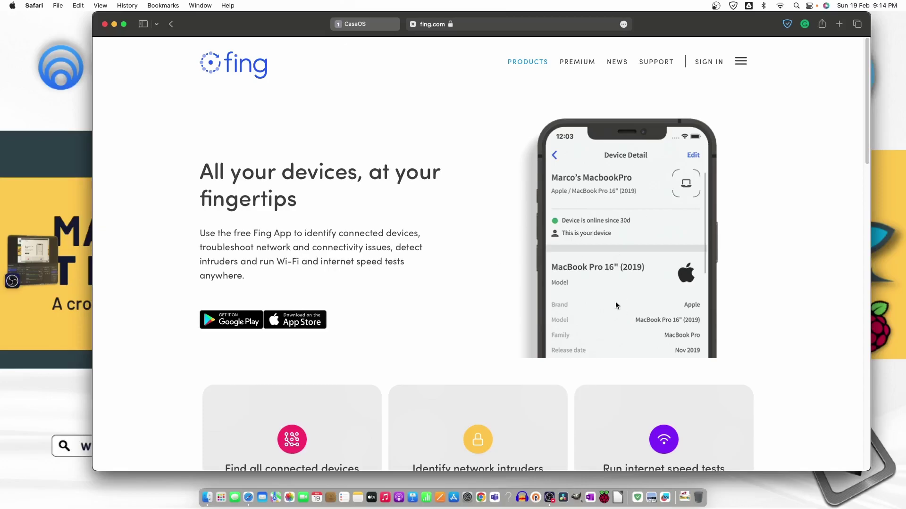
pyautogui.click(413, 24)
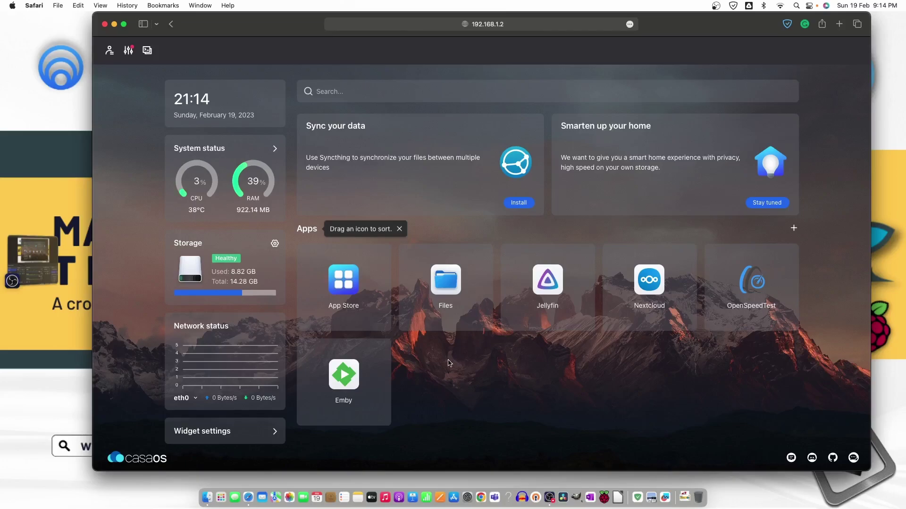
# Start installing Transmission from the App Store, confirming the Attention login notice.
pyautogui.click(344, 286)
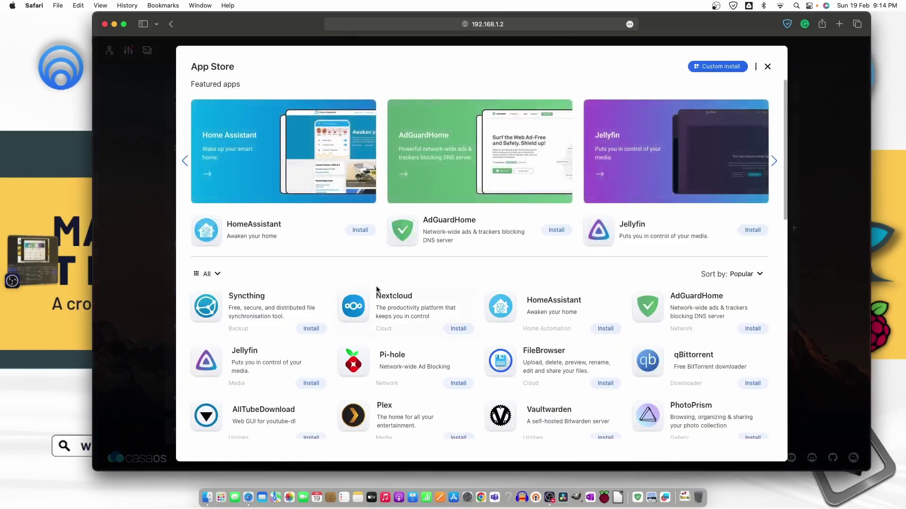
pyautogui.scroll(-4, 705, 321)
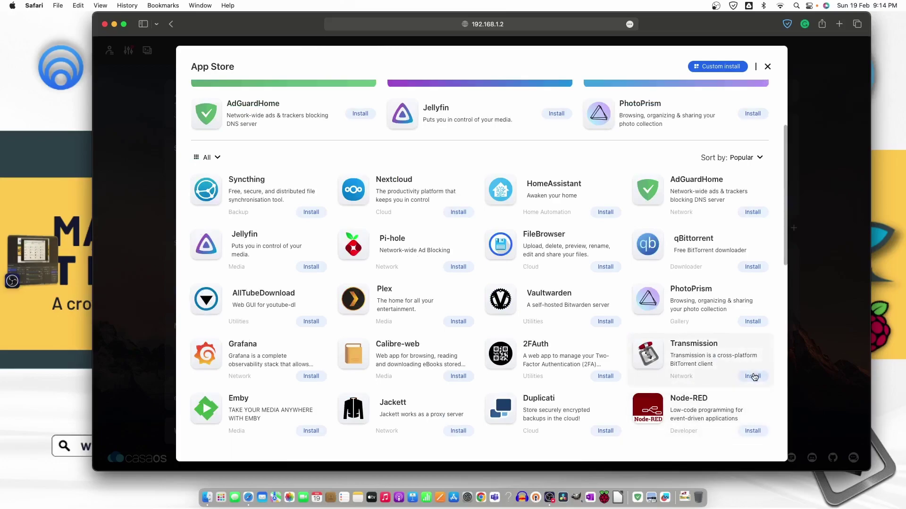
pyautogui.click(752, 376)
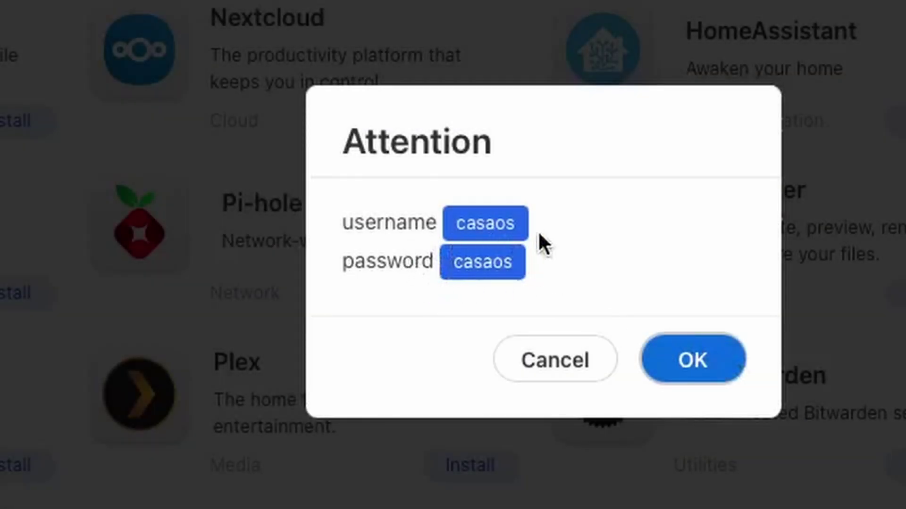
pyautogui.click(729, 364)
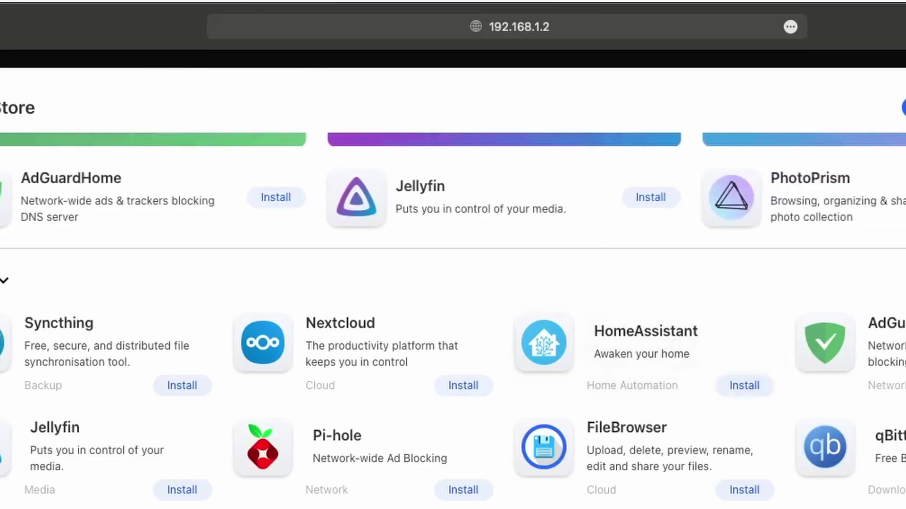
pyautogui.click(745, 386)
pyautogui.press('Return')
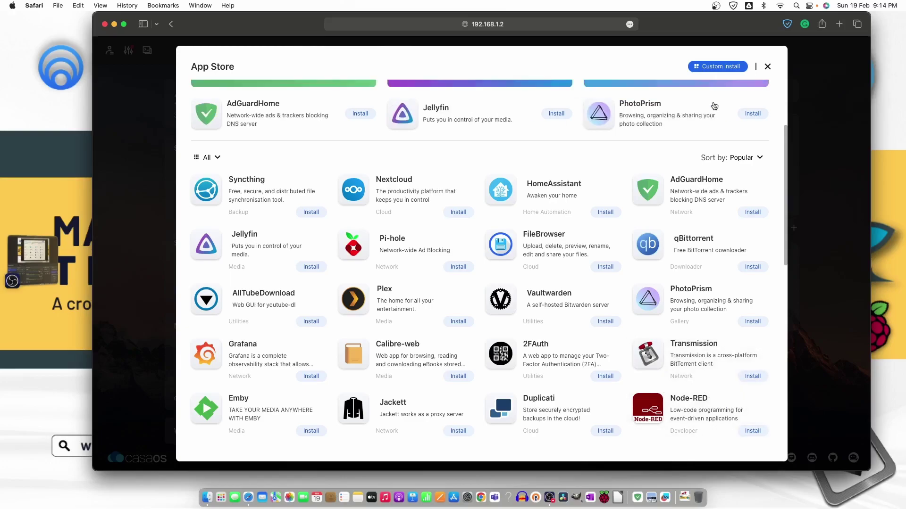
# Open Transmission's manual install form and review its settings.
pyautogui.click(715, 68)
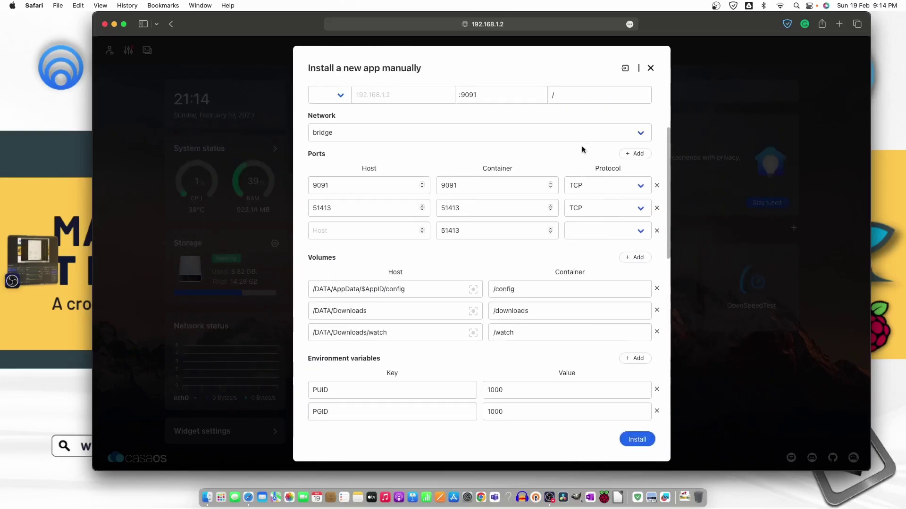
pyautogui.scroll(-1, 436, 145)
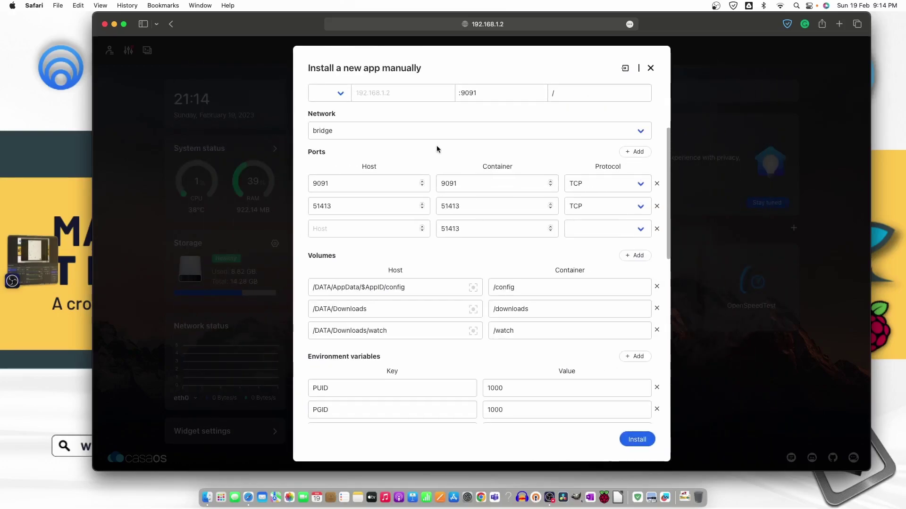
pyautogui.scroll(-10, 437, 145)
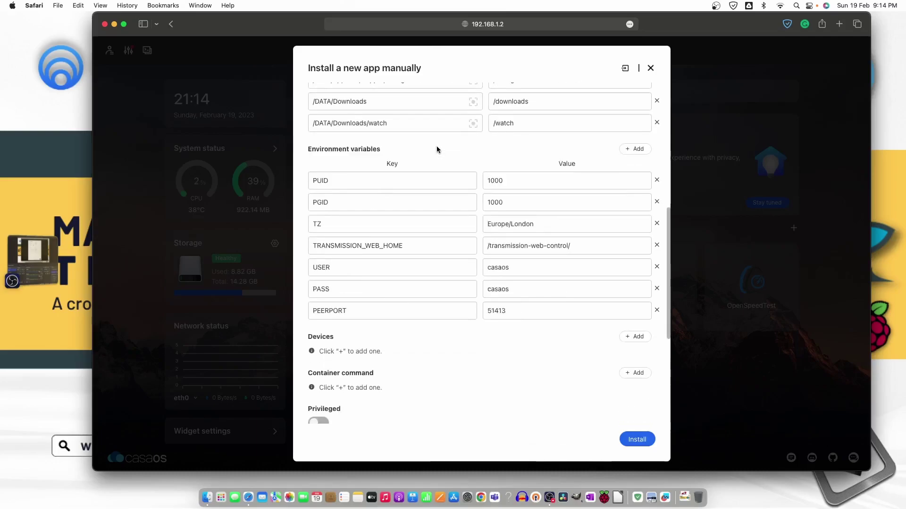
pyautogui.scroll(-10, 437, 148)
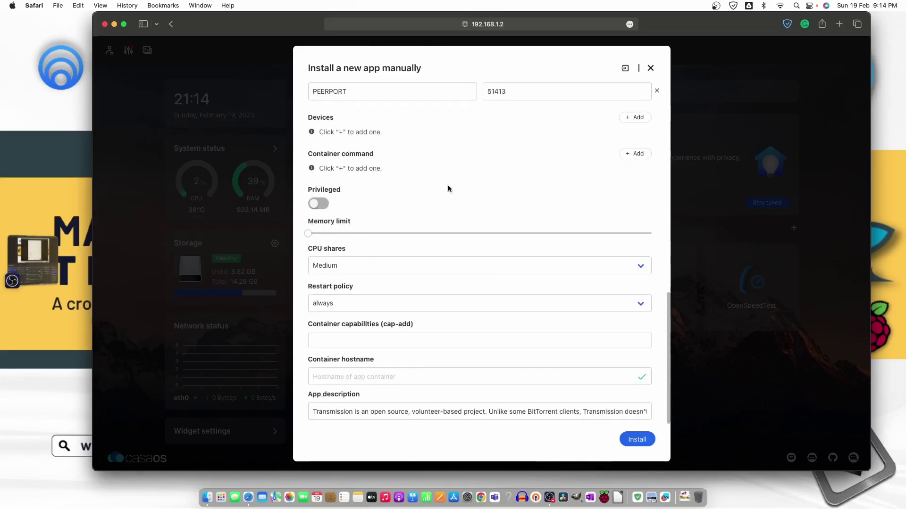
pyautogui.scroll(20, 448, 189)
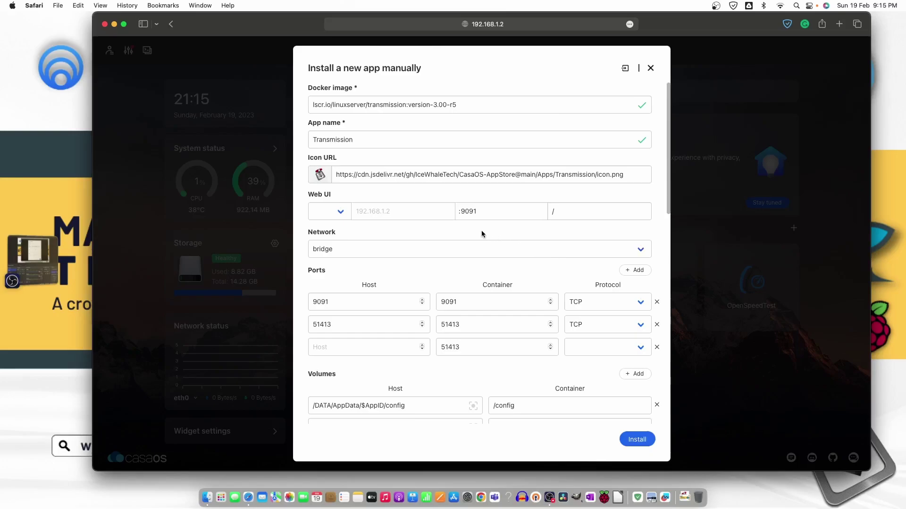
# Set ports 9091, 51413 and the third port to TCP + UDP, then install.
pyautogui.click(642, 306)
pyautogui.click(613, 319)
pyautogui.click(642, 325)
pyautogui.click(608, 346)
pyautogui.click(641, 348)
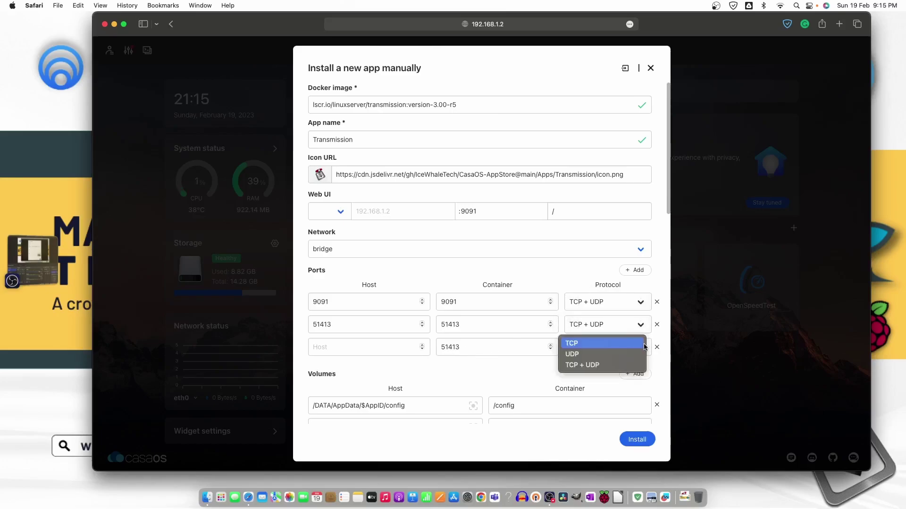
pyautogui.click(602, 364)
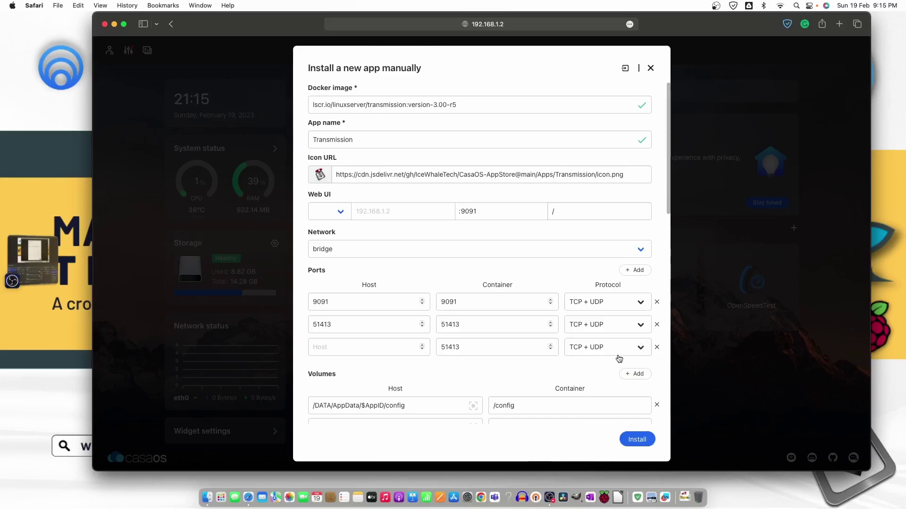
pyautogui.scroll(-1, 599, 386)
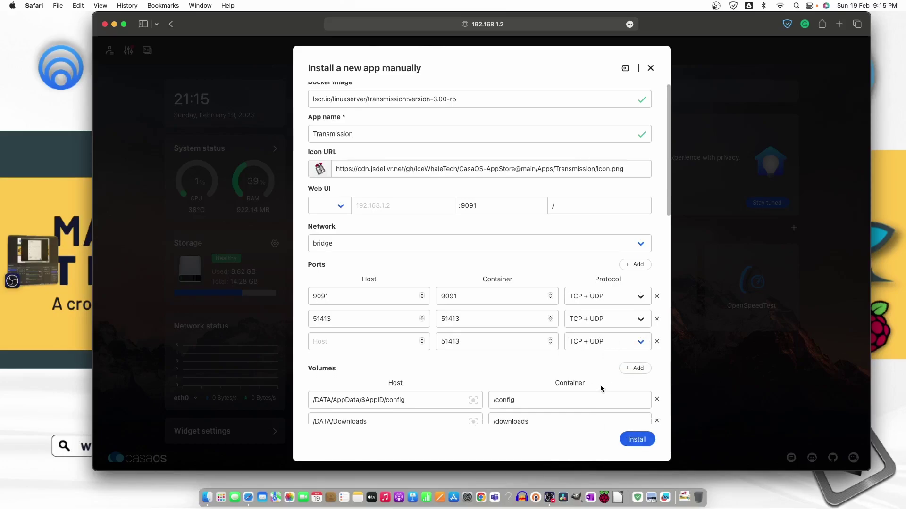
pyautogui.scroll(-3, 600, 385)
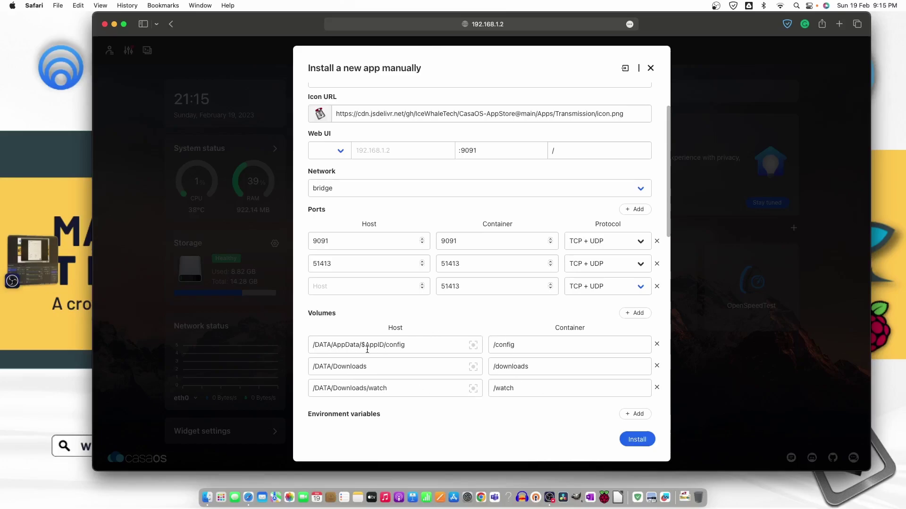
pyautogui.click(647, 444)
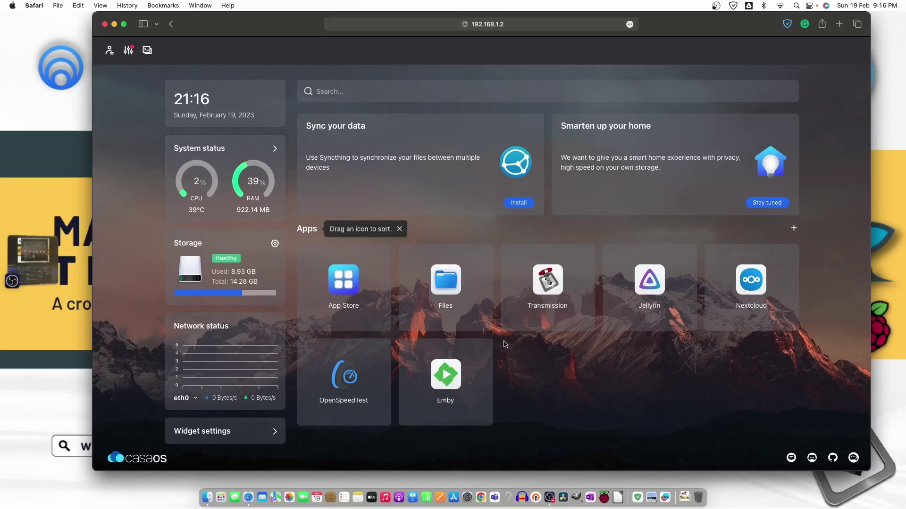
# Open the Transmission tile and log in with the username and password.
pyautogui.click(546, 291)
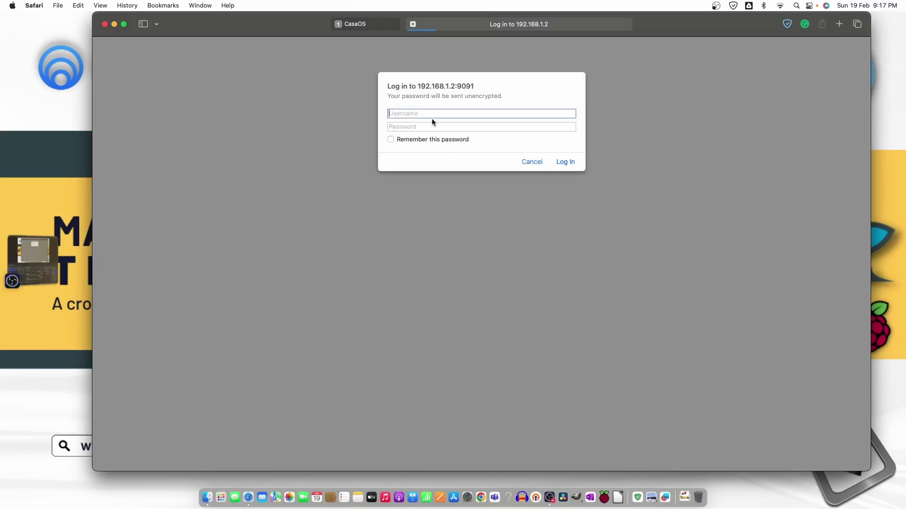
pyautogui.write('casaos')
pyautogui.press('Tab')
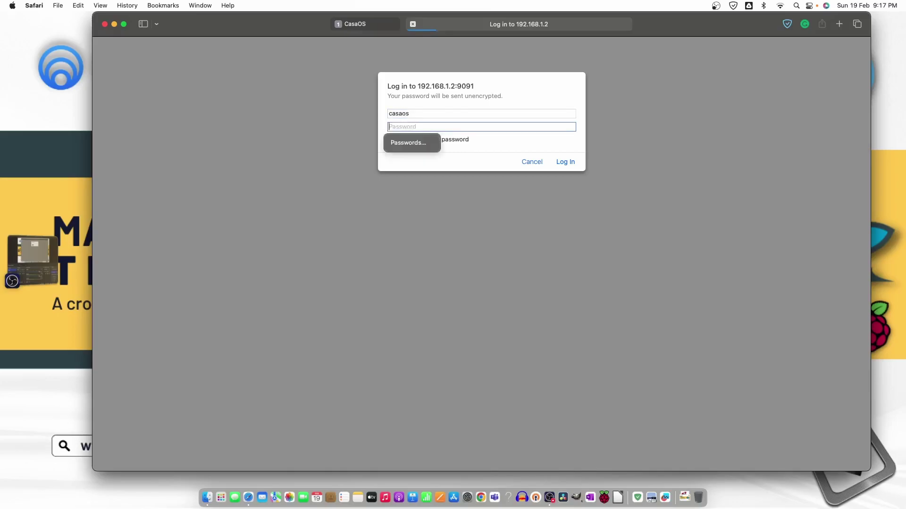
pyautogui.write('casao')
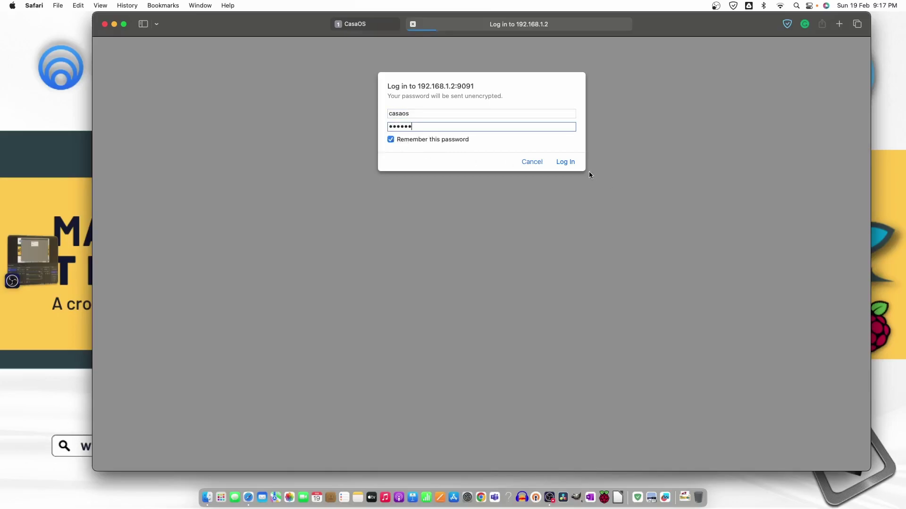
pyautogui.write('s')
pyautogui.press('Return')
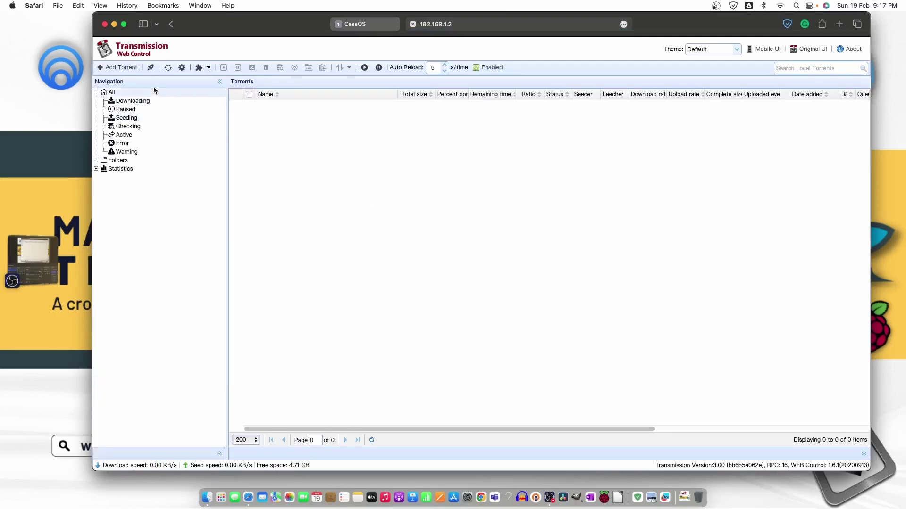
# Upload linuxmint-21.1-cinnamon-64bit.iso.torrent and view the Downloading list.
pyautogui.click(121, 70)
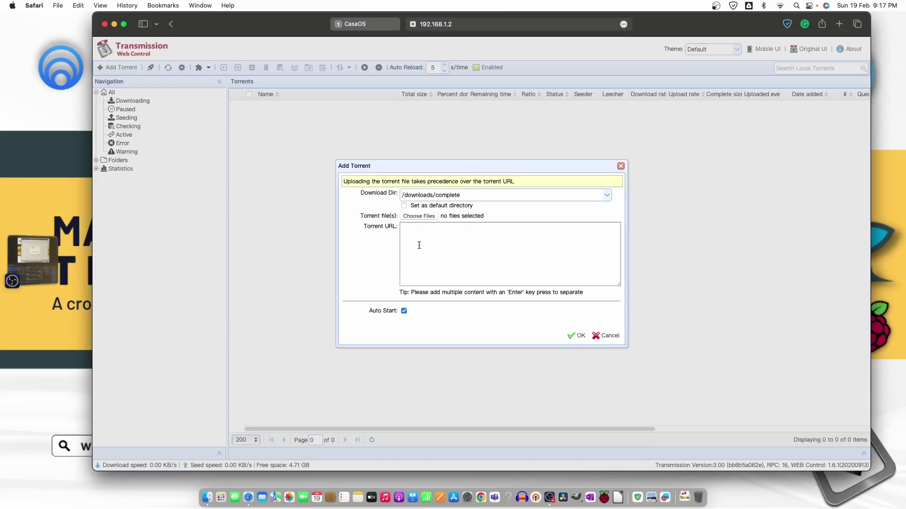
pyautogui.click(410, 217)
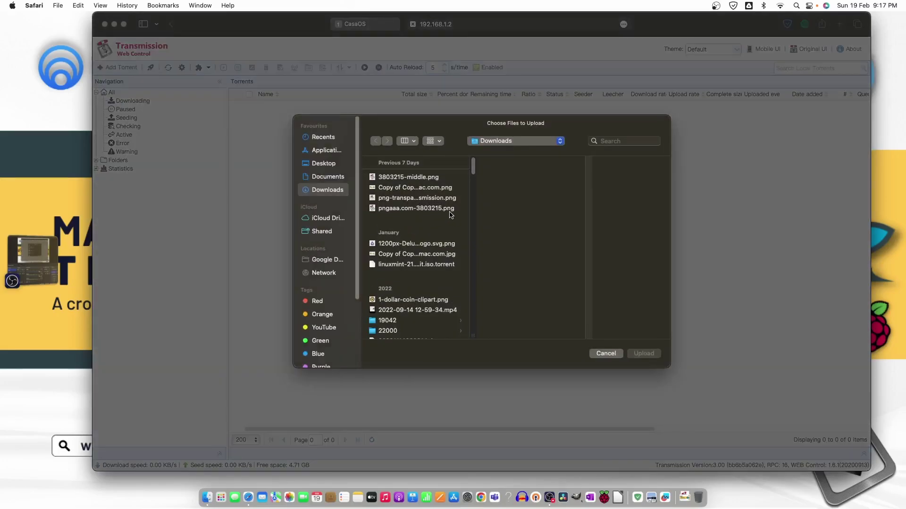
pyautogui.click(424, 265)
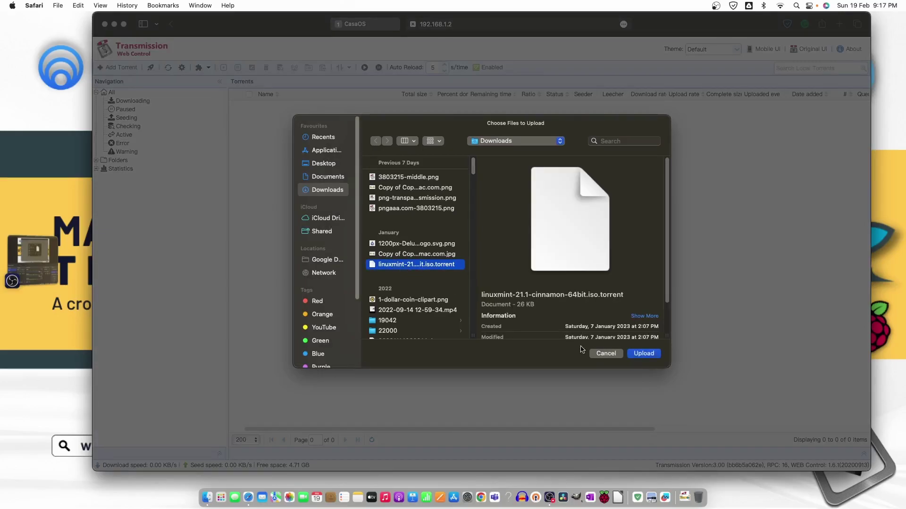
pyautogui.click(644, 353)
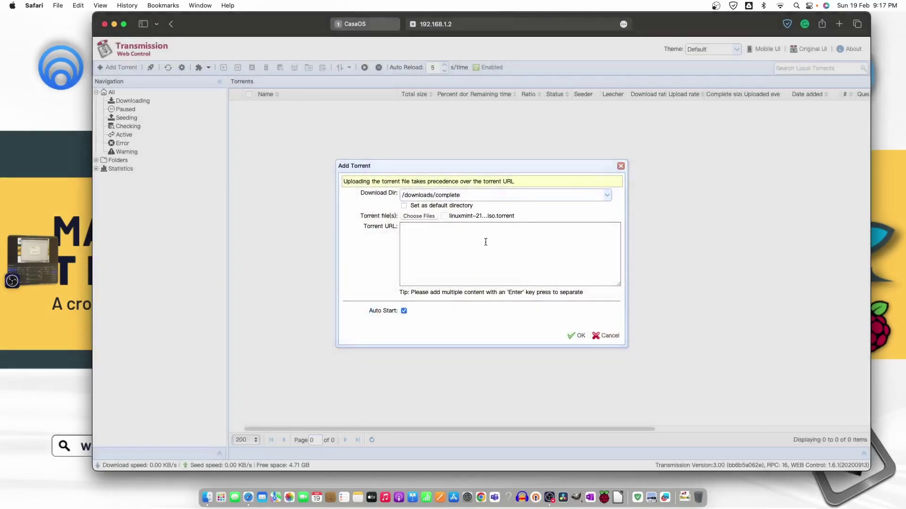
pyautogui.click(579, 336)
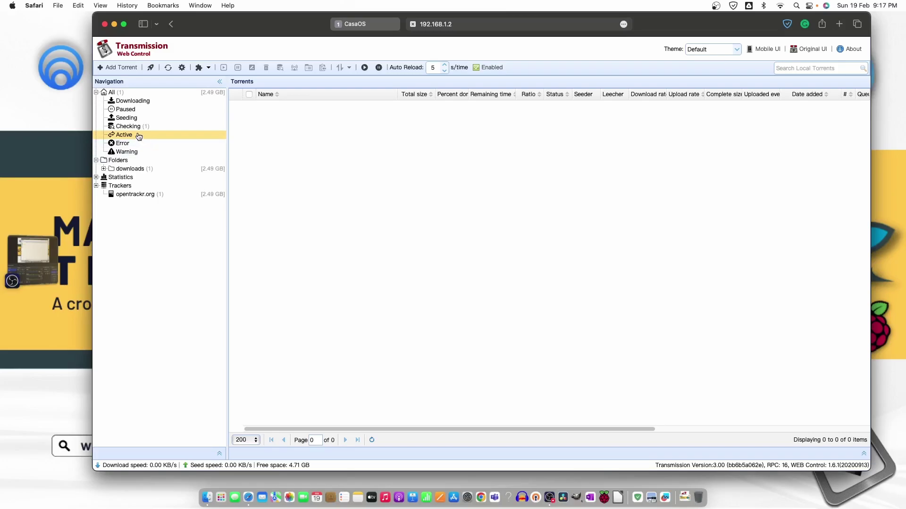
pyautogui.click(133, 100)
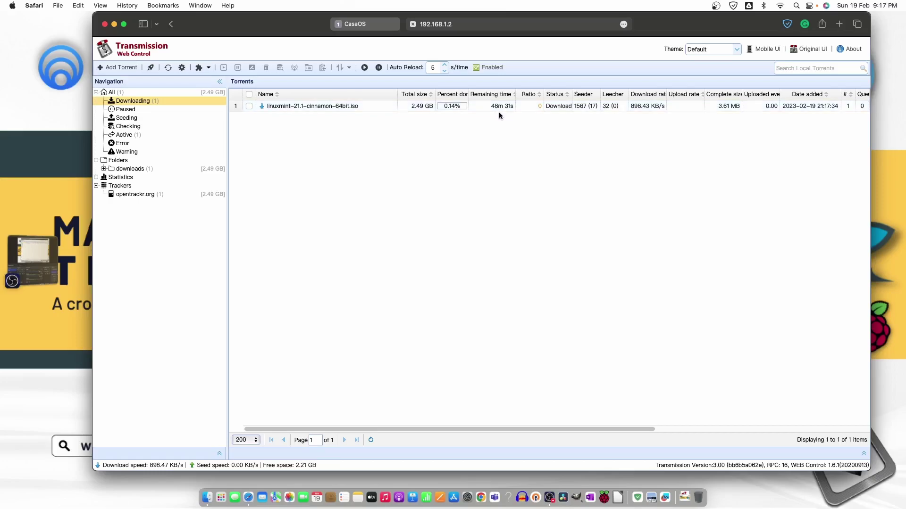
# Reopen Add Torrent and cancel the file picker without choosing a file.
pyautogui.click(121, 69)
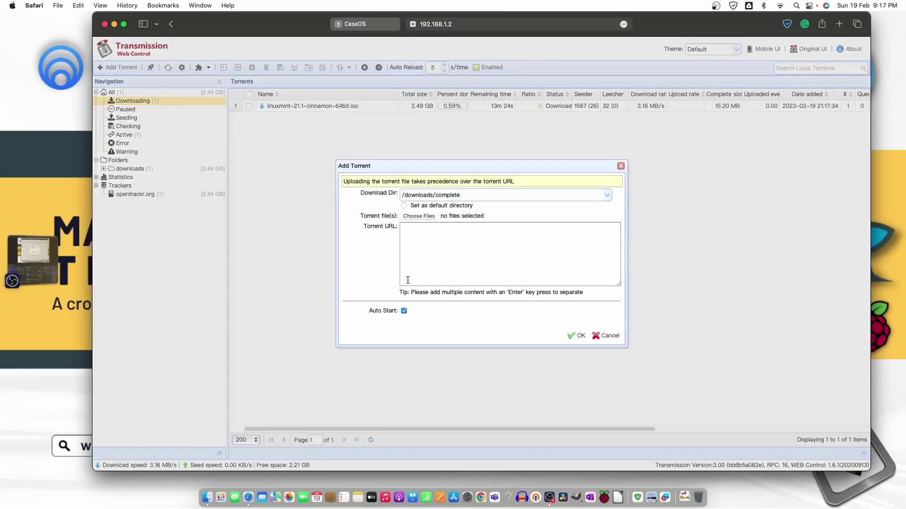
pyautogui.click(413, 215)
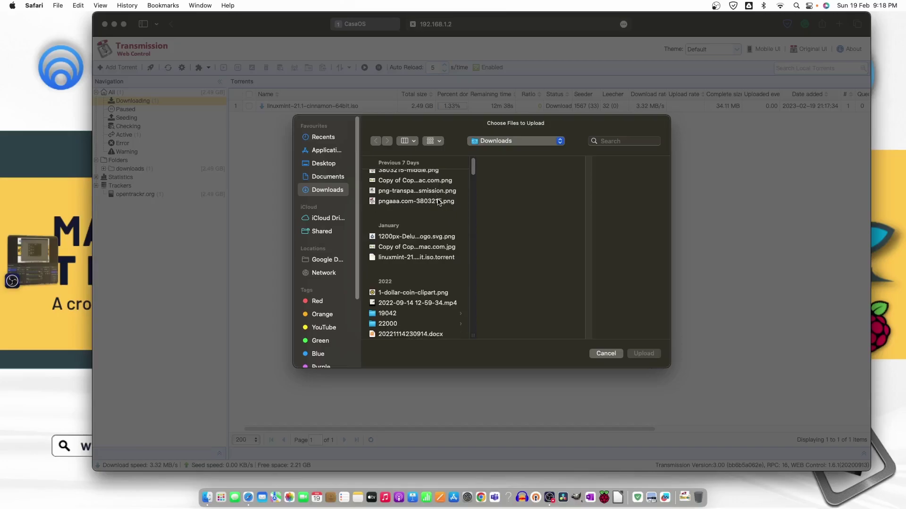
pyautogui.press('Escape')
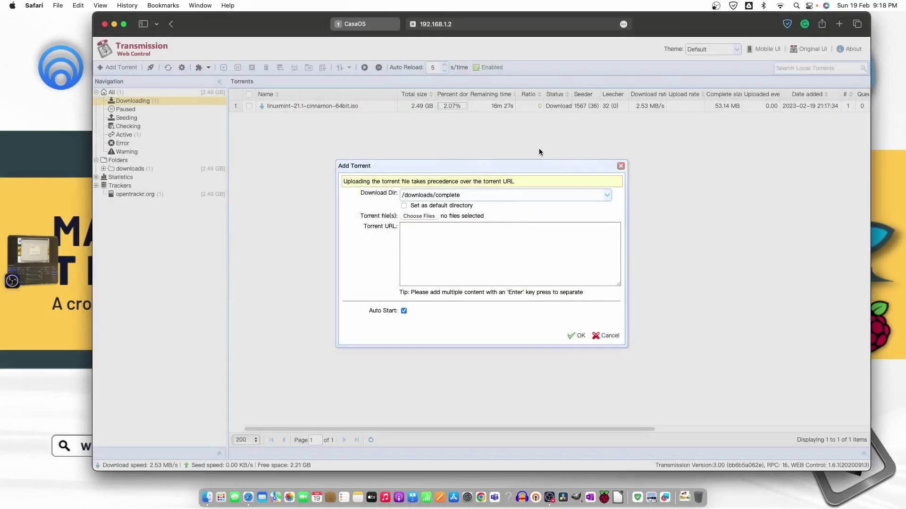
# Close the Add Torrent form and search 'elementryos' in a new tab.
pyautogui.click(621, 167)
pyautogui.press('super+t')
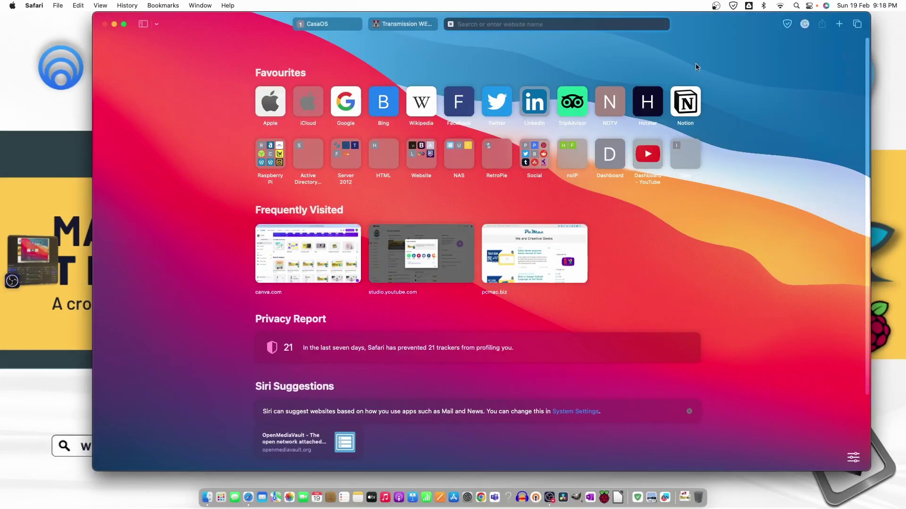
pyautogui.write('elementryos')
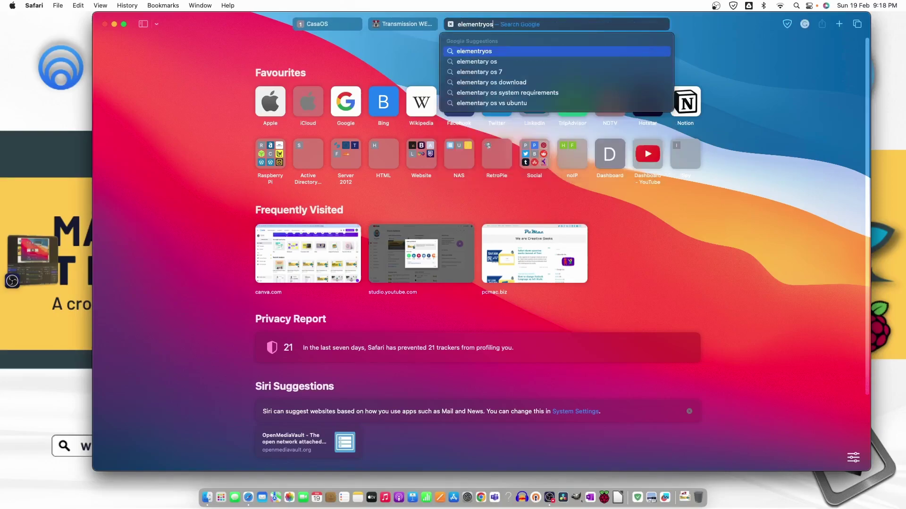
pyautogui.press('Return')
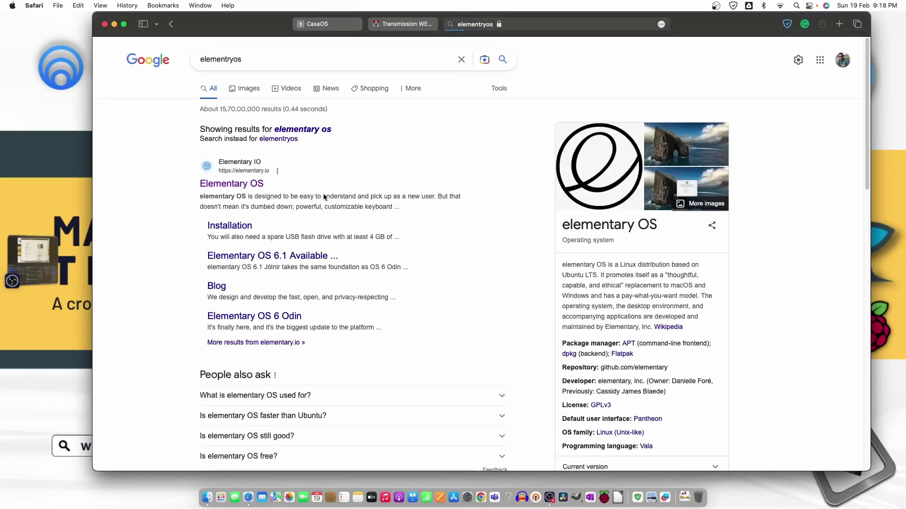
# Enter a custom price of 0 and copy the elementary OS download's magnet link.
pyautogui.click(231, 183)
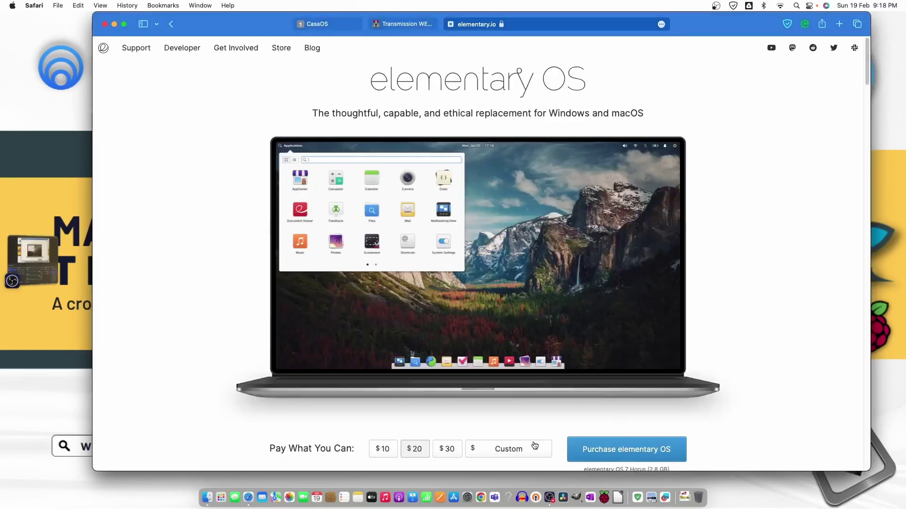
pyautogui.click(514, 449)
pyautogui.write('0')
pyautogui.click(670, 455)
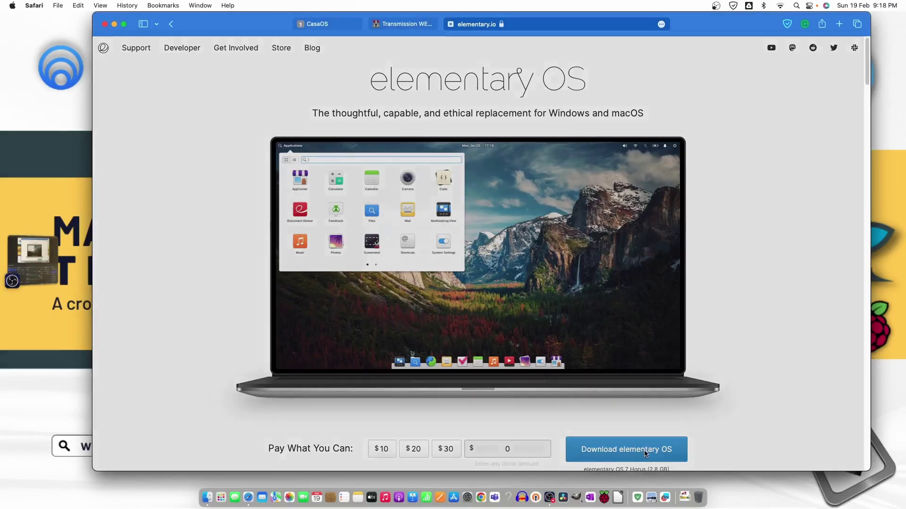
pyautogui.click(573, 284)
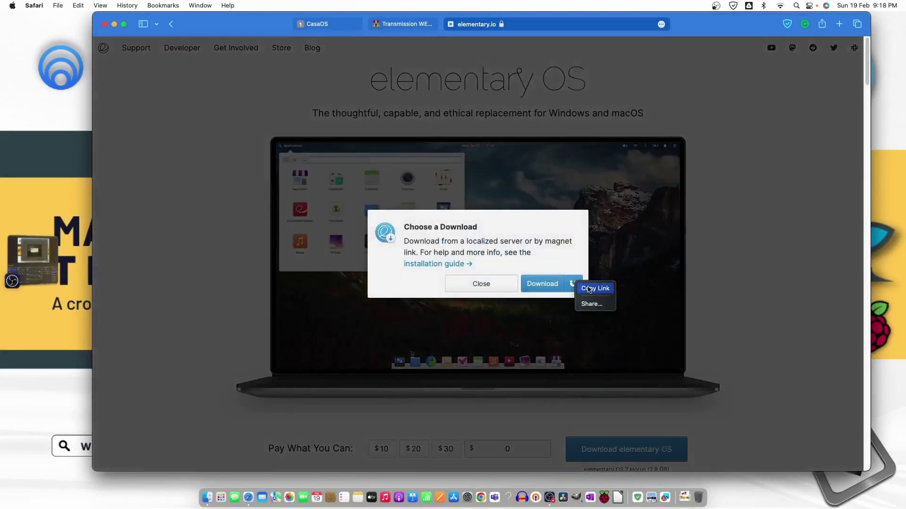
pyautogui.click(594, 289)
# Add elementaryos-7.0-stable.20230129rc.iso by pasting the magnet link into the Torrent URL box.
pyautogui.click(404, 24)
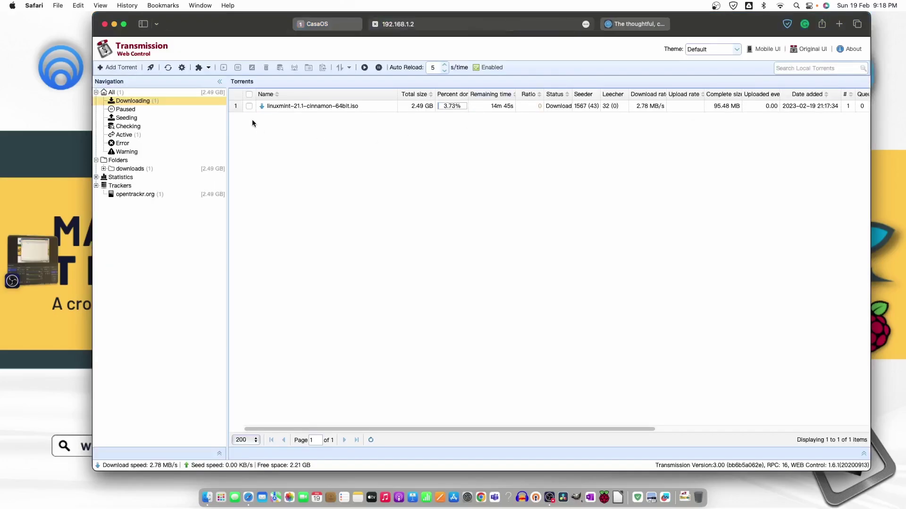
pyautogui.click(119, 68)
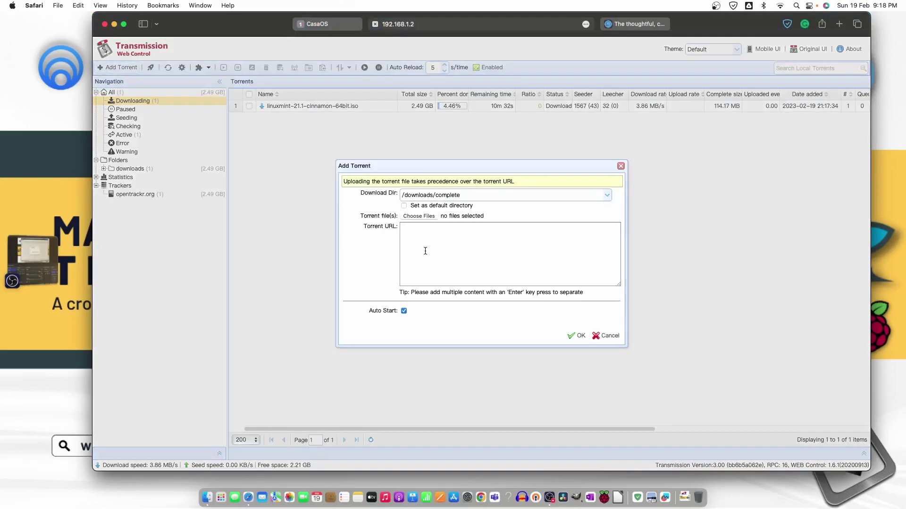
pyautogui.rightClick(421, 247)
pyautogui.rightClick(415, 228)
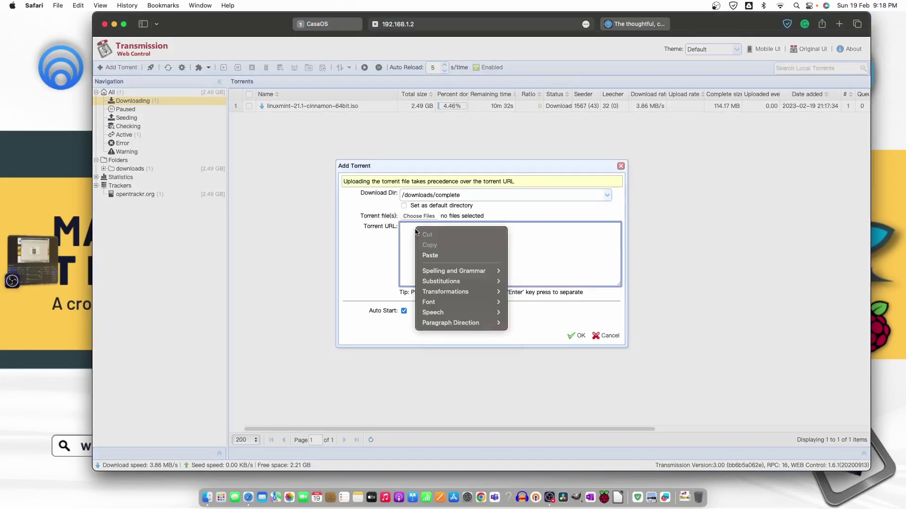
pyautogui.click(430, 255)
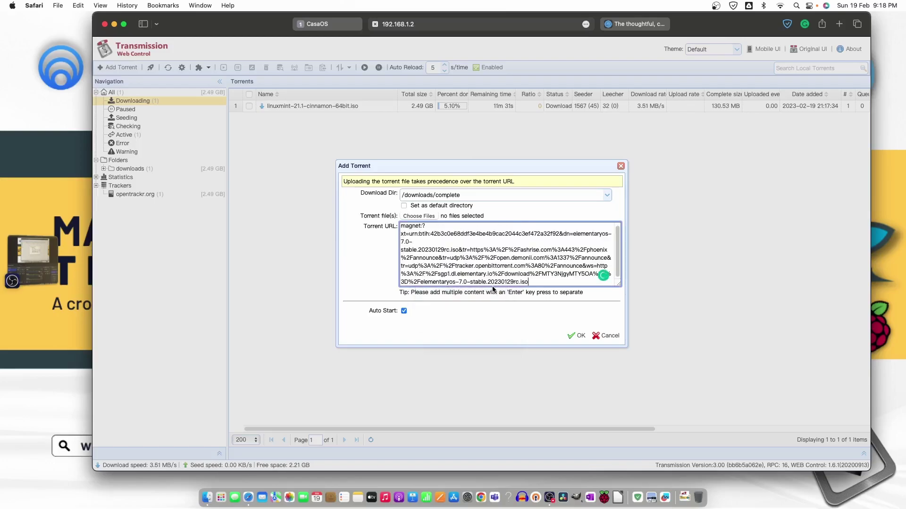
pyautogui.click(580, 336)
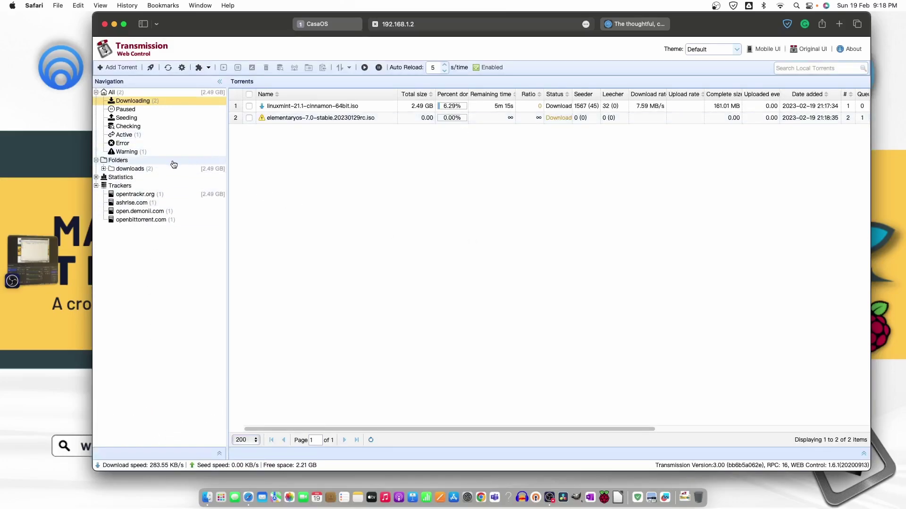
# Remove the linuxmint torrent together with its downloaded local data.
pyautogui.click(151, 153)
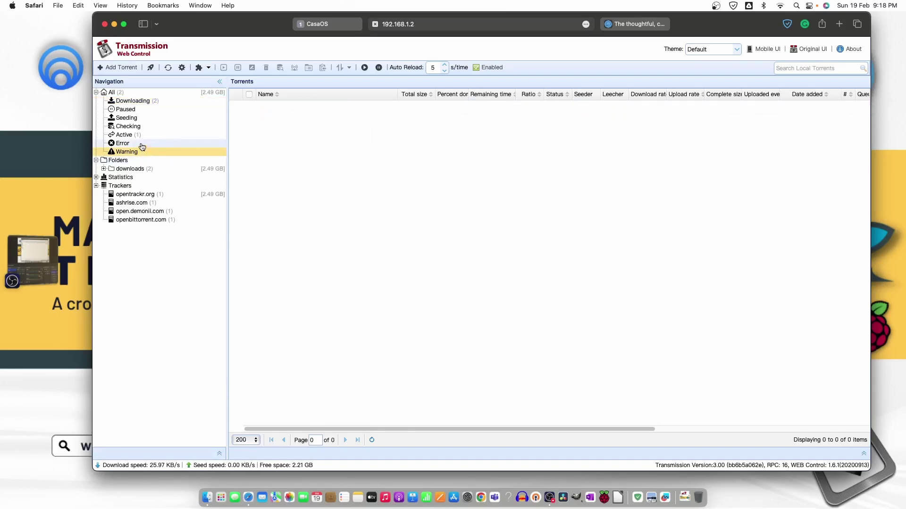
pyautogui.click(134, 101)
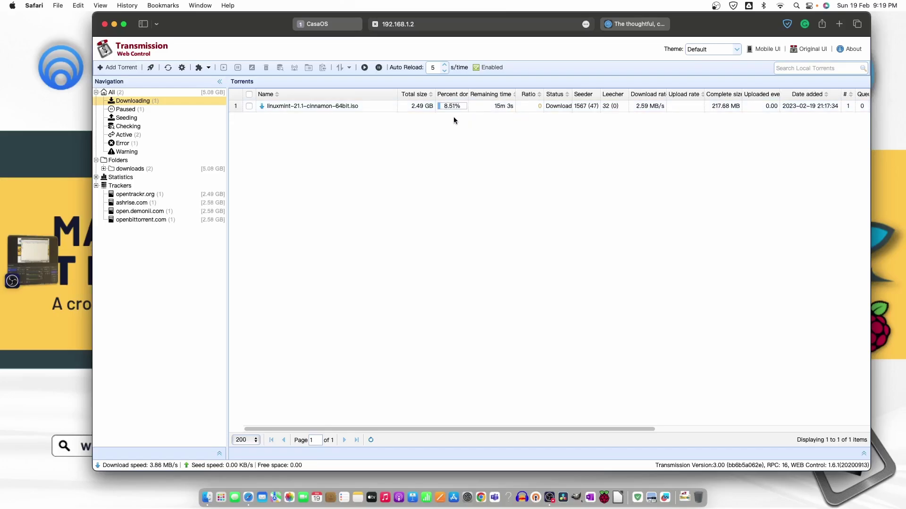
pyautogui.click(248, 106)
pyautogui.click(267, 68)
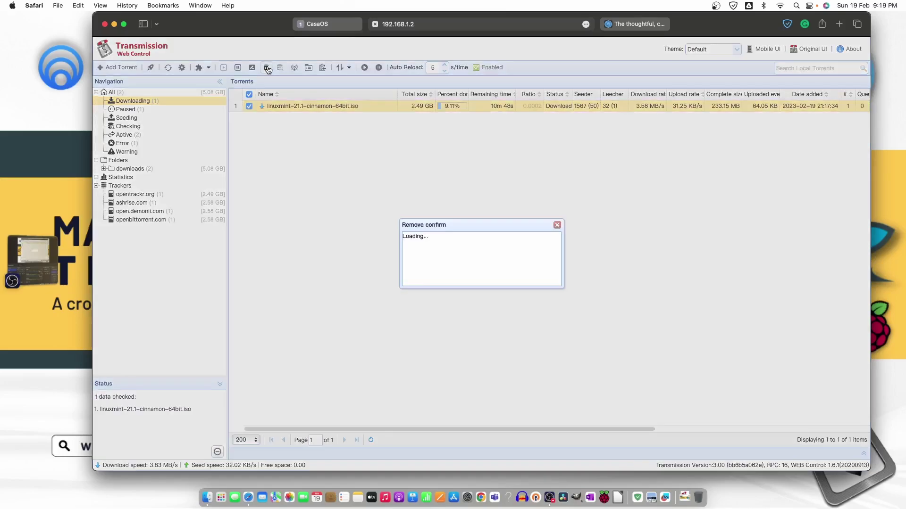
pyautogui.click(431, 265)
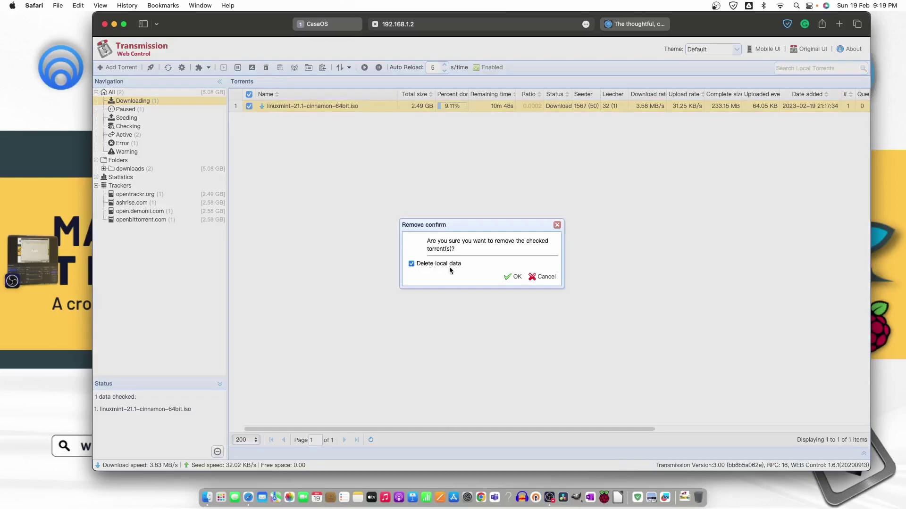
pyautogui.click(514, 277)
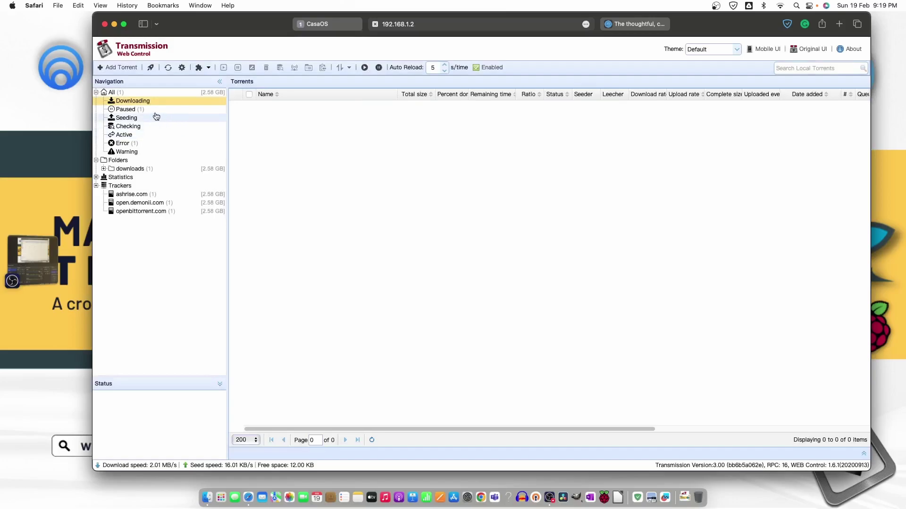
# Start the paused elementaryos torrent and check the Downloading list.
pyautogui.click(158, 111)
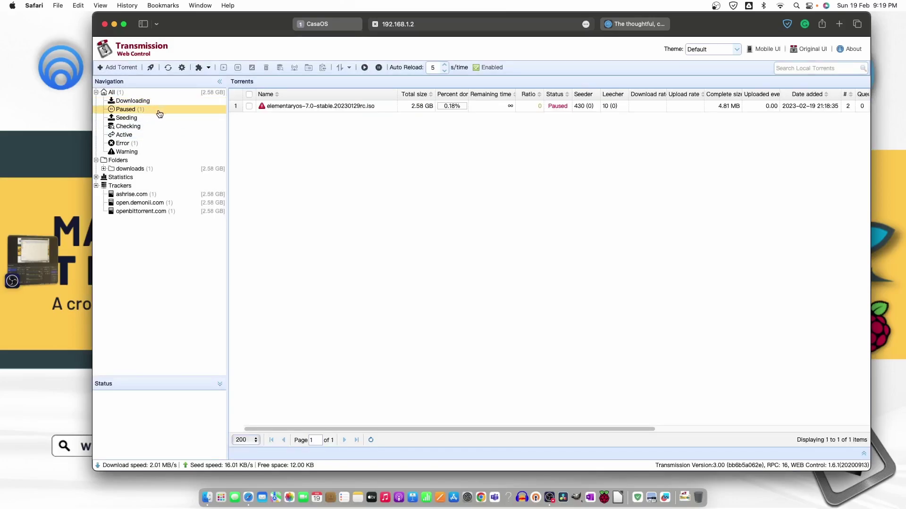
pyautogui.click(249, 106)
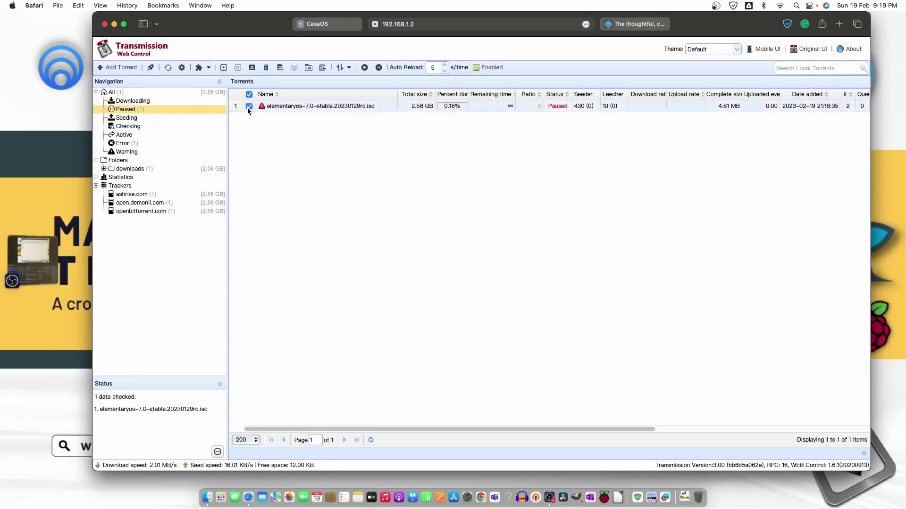
pyautogui.click(225, 69)
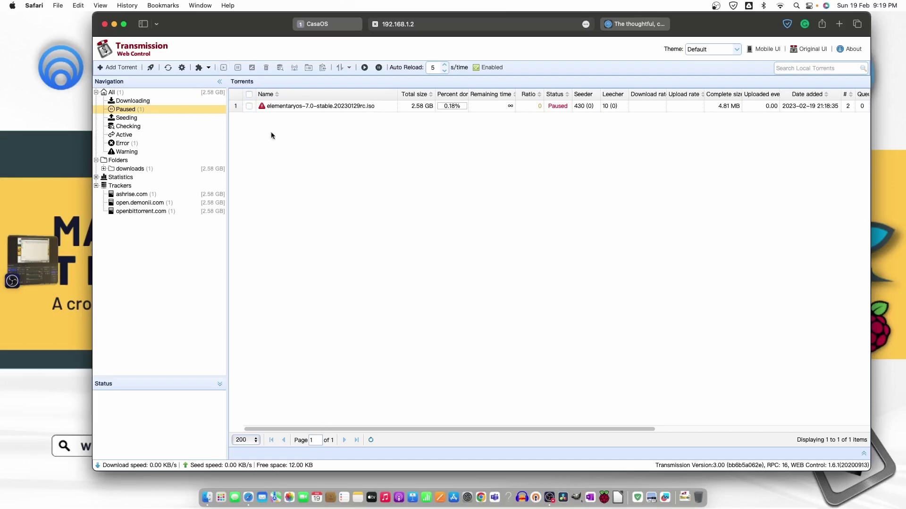
pyautogui.click(141, 101)
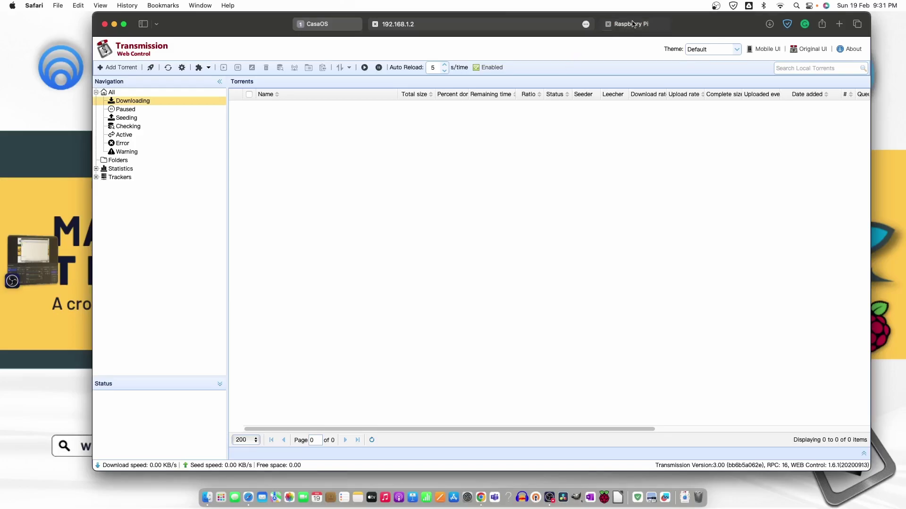
# Download the Raspberry Pi OS Lite (64-bit) torrent from raspberrypi.com's operating system images page.
pyautogui.click(631, 24)
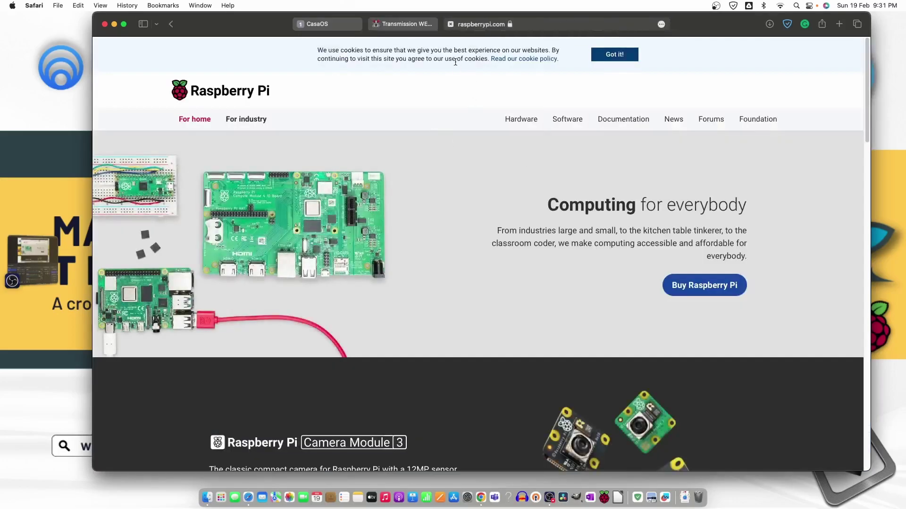
pyautogui.click(573, 126)
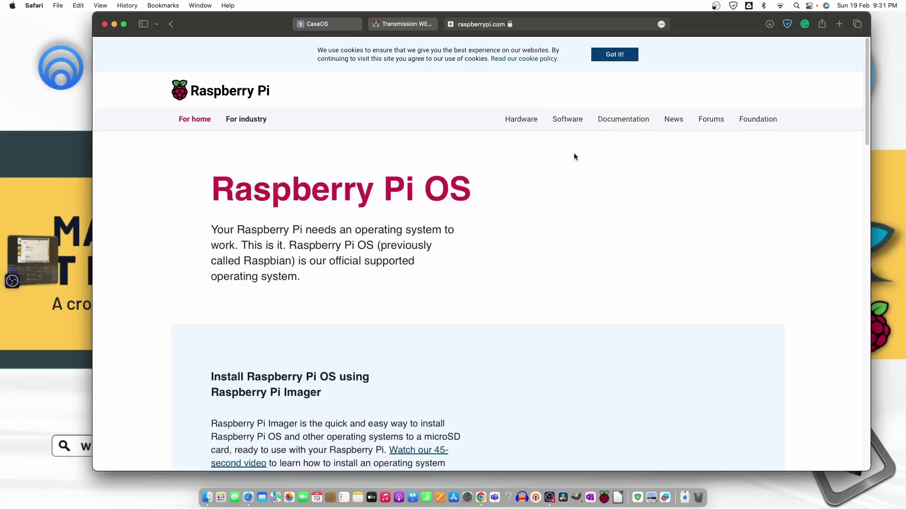
pyautogui.scroll(-3, 495, 278)
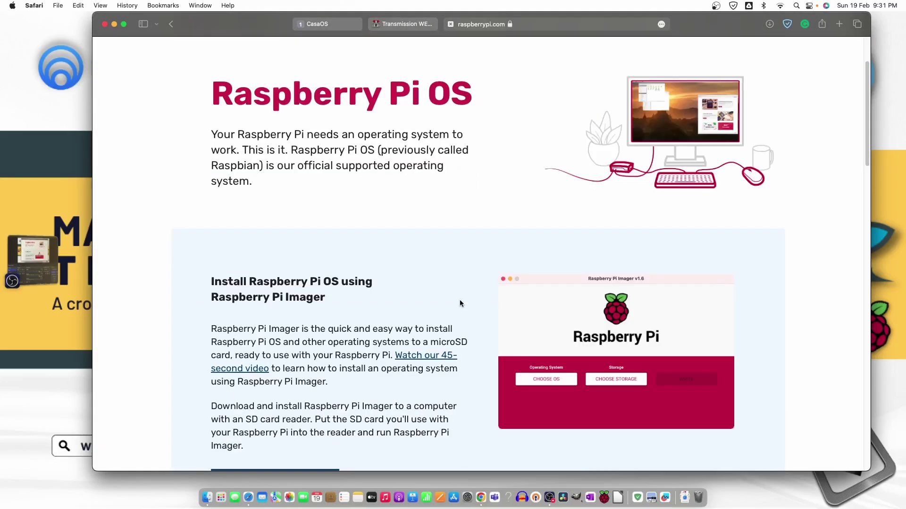
pyautogui.scroll(-10, 462, 299)
pyautogui.click(333, 371)
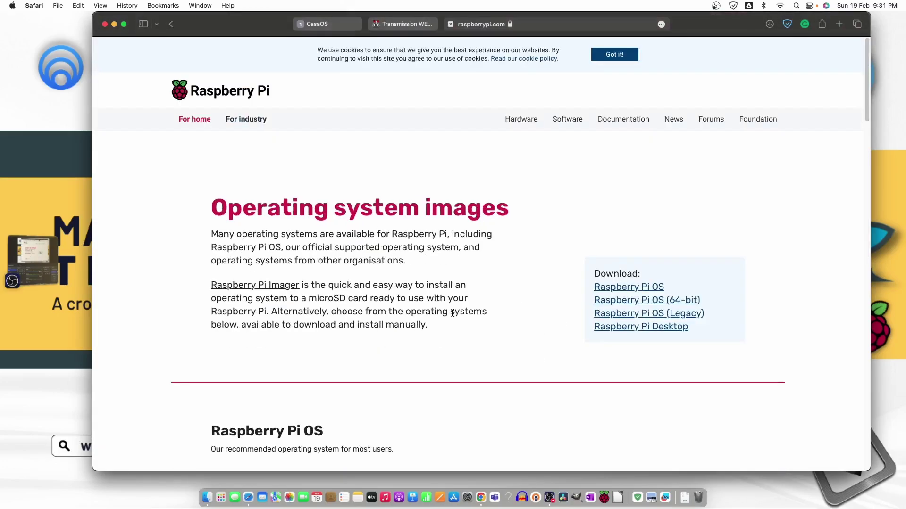
pyautogui.click(651, 300)
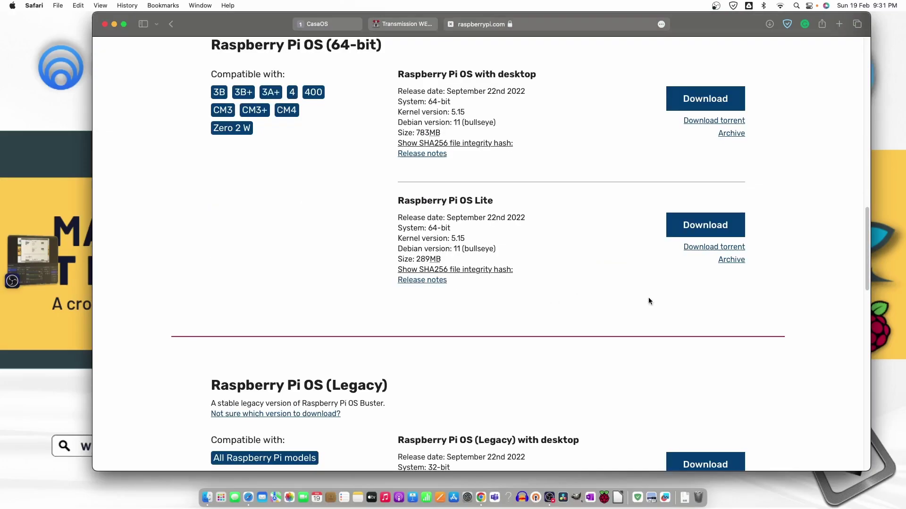
pyautogui.click(701, 248)
pyautogui.click(403, 24)
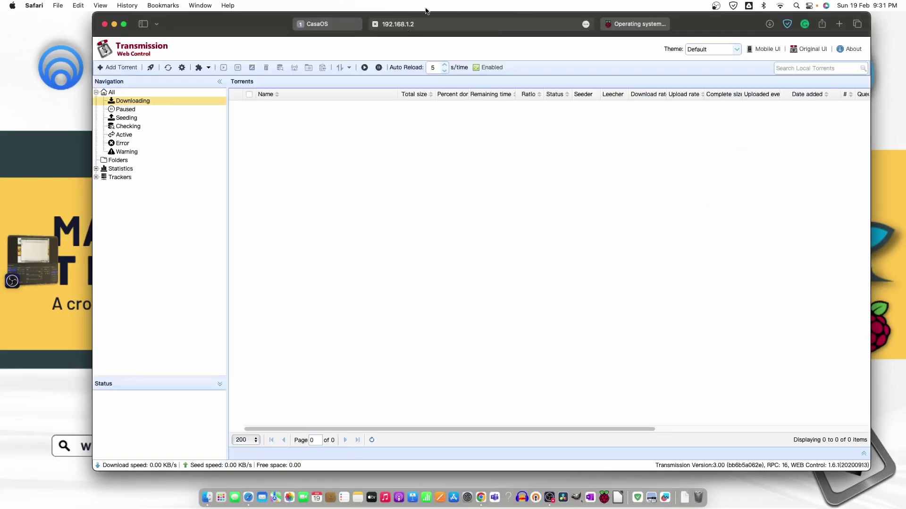
# Add the 2022-09-22-raspios-bullseye-arm64-lite.img.xz torrent file to Transmission.
pyautogui.click(121, 67)
pyautogui.click(421, 215)
pyautogui.doubleClick(422, 179)
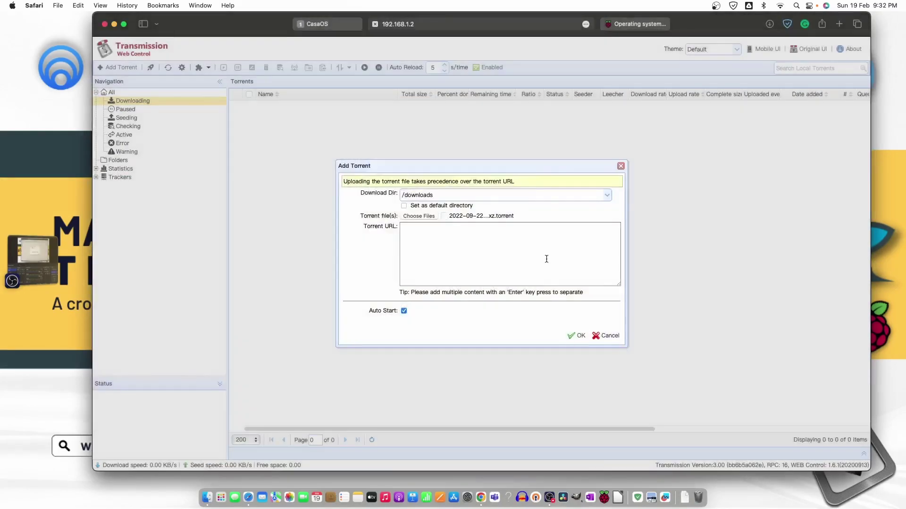
pyautogui.click(576, 336)
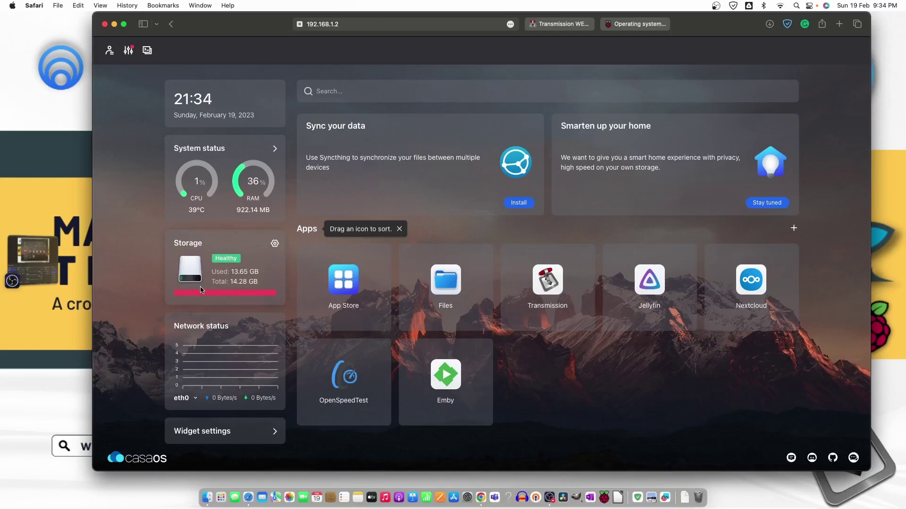
# Browse in CasaOS Files to the Downloads > incomplete folder of partial downloads.
pyautogui.click(446, 281)
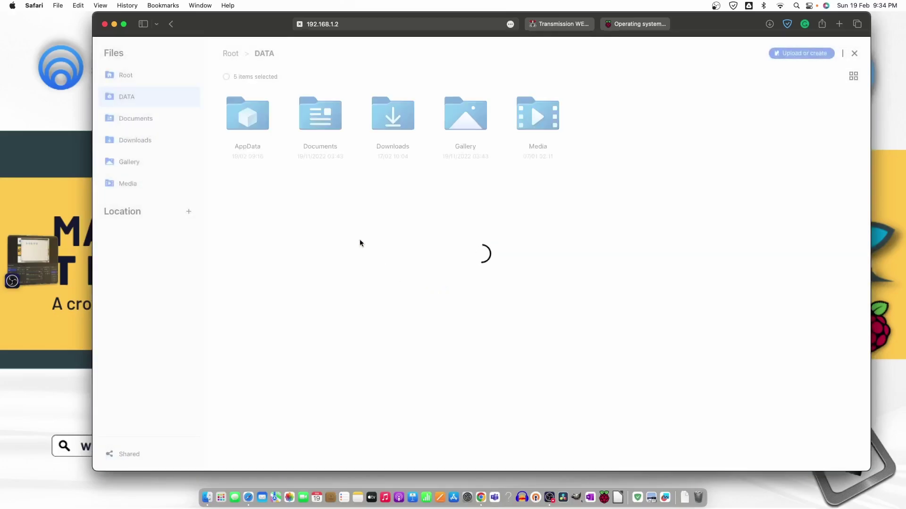
pyautogui.click(392, 127)
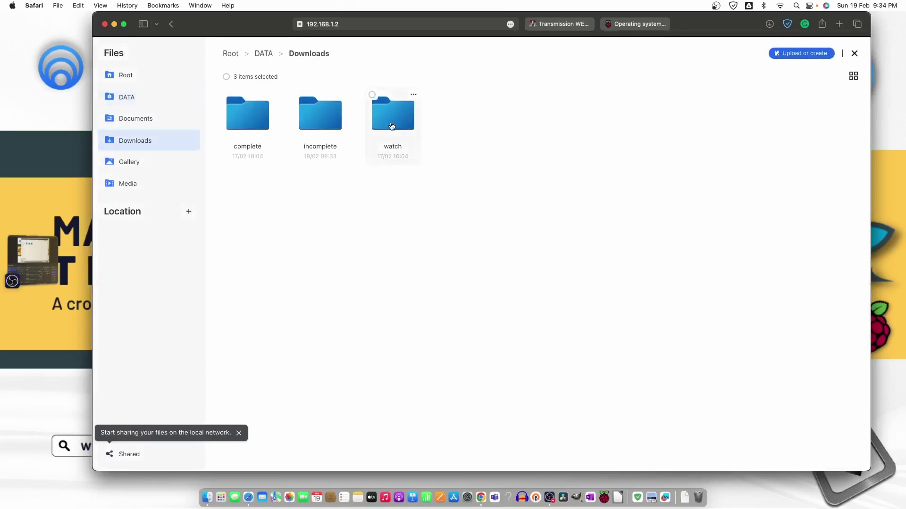
pyautogui.click(397, 126)
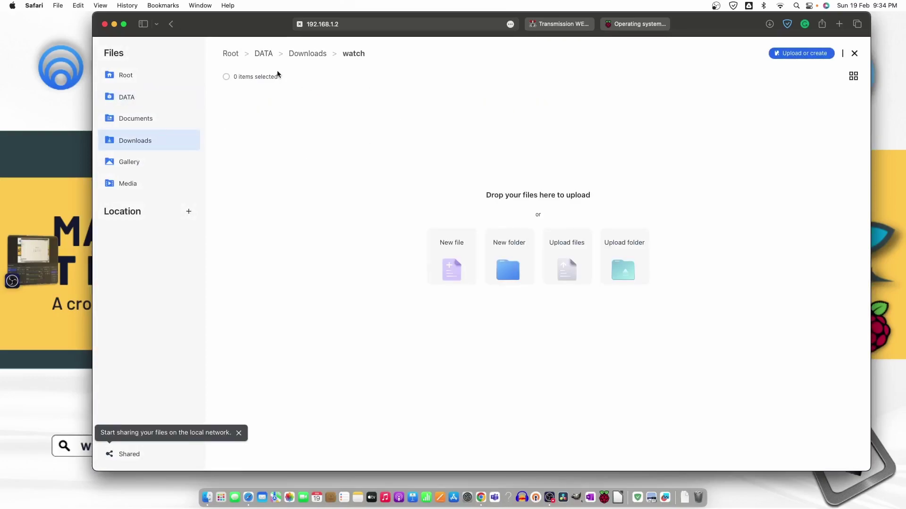
pyautogui.click(305, 56)
pyautogui.click(348, 149)
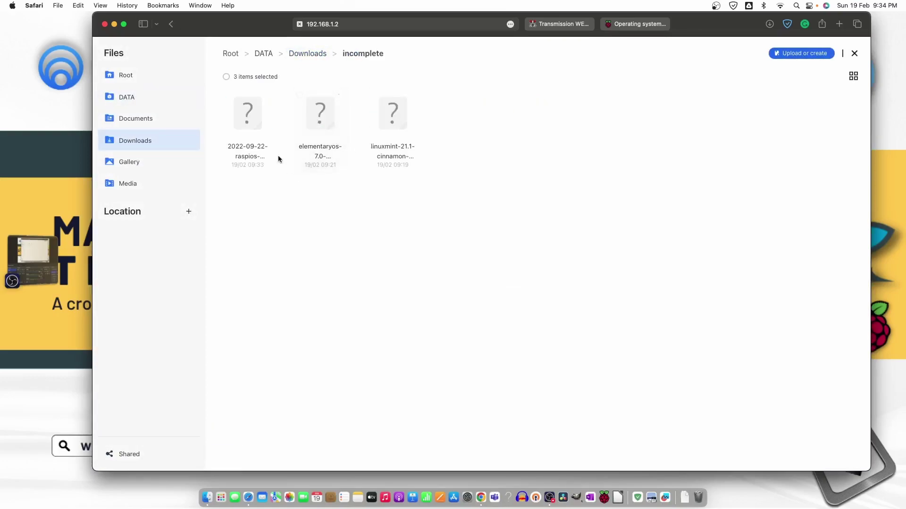
# Delete the elementaryos and linuxmint partial files, keeping the raspios file.
pyautogui.click(226, 95)
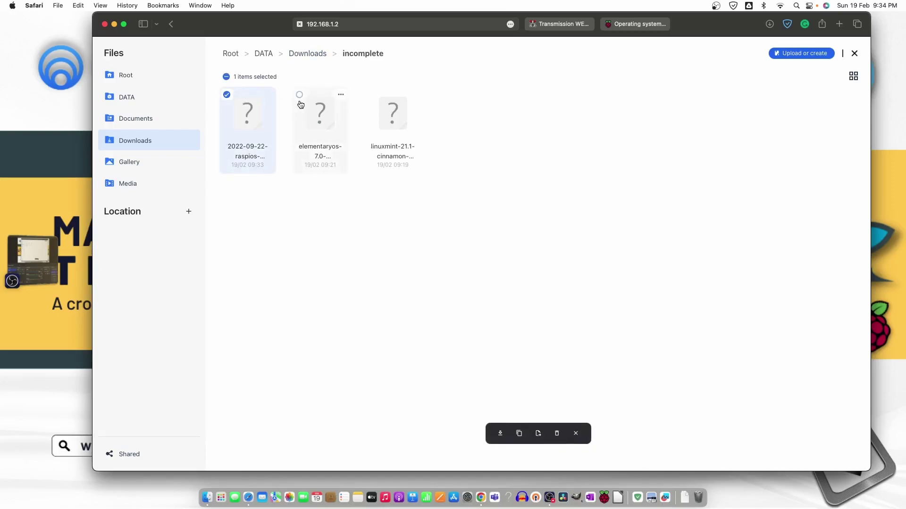
pyautogui.click(299, 95)
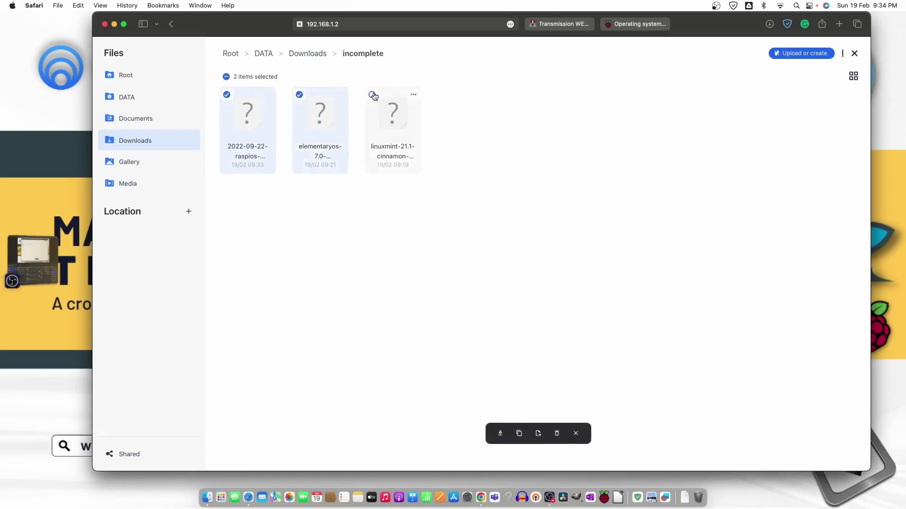
pyautogui.click(371, 94)
pyautogui.click(226, 95)
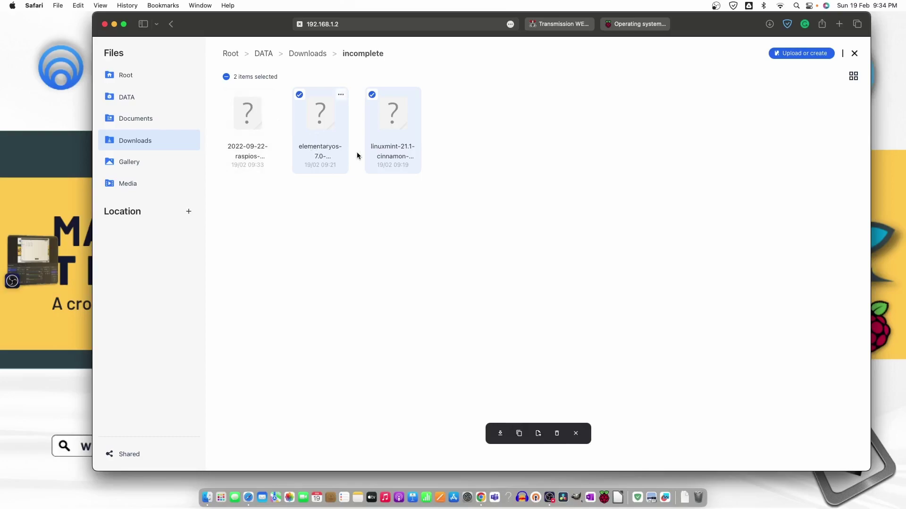
pyautogui.rightClick(319, 132)
pyautogui.click(336, 195)
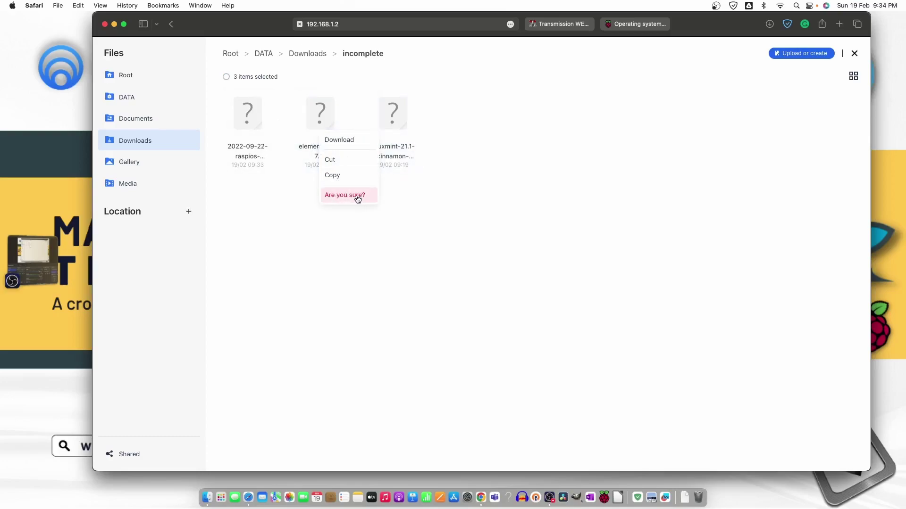
pyautogui.click(359, 196)
# Check the Downloads complete folder, then close Files to return to the dashboard.
pyautogui.click(309, 55)
pyautogui.click(253, 123)
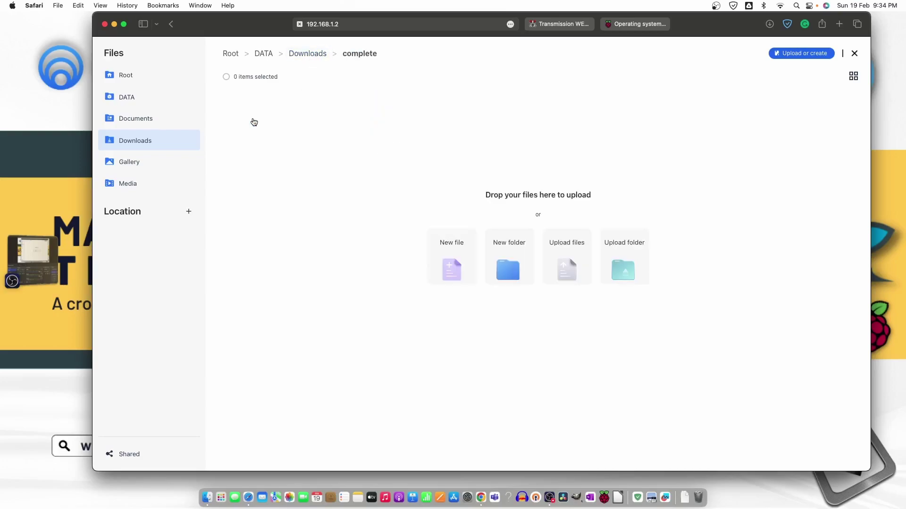
pyautogui.click(264, 54)
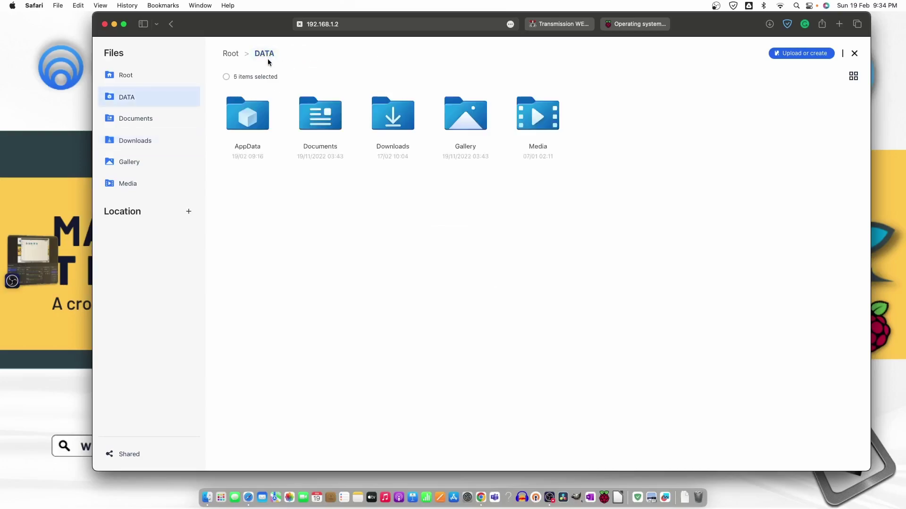
pyautogui.click(171, 24)
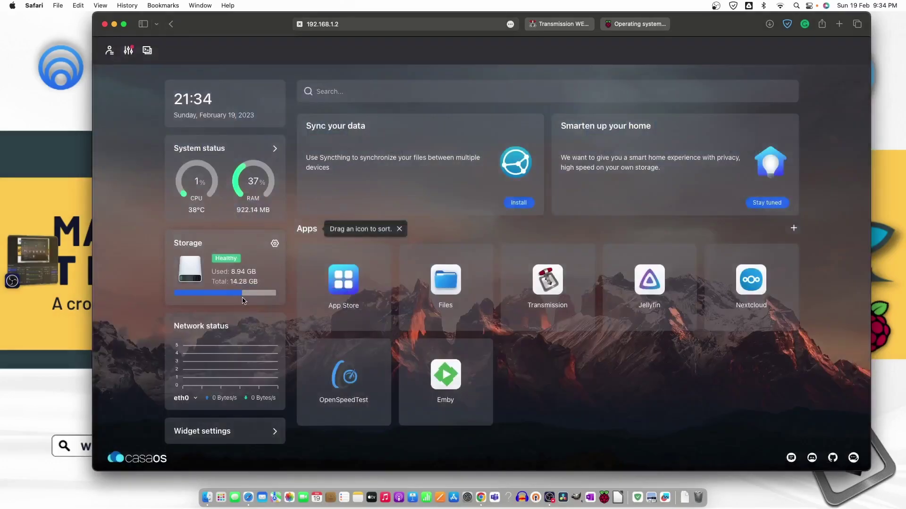
# Resume the paused Raspberry Pi OS Lite torrent from the Error list and view Downloading.
pyautogui.click(562, 24)
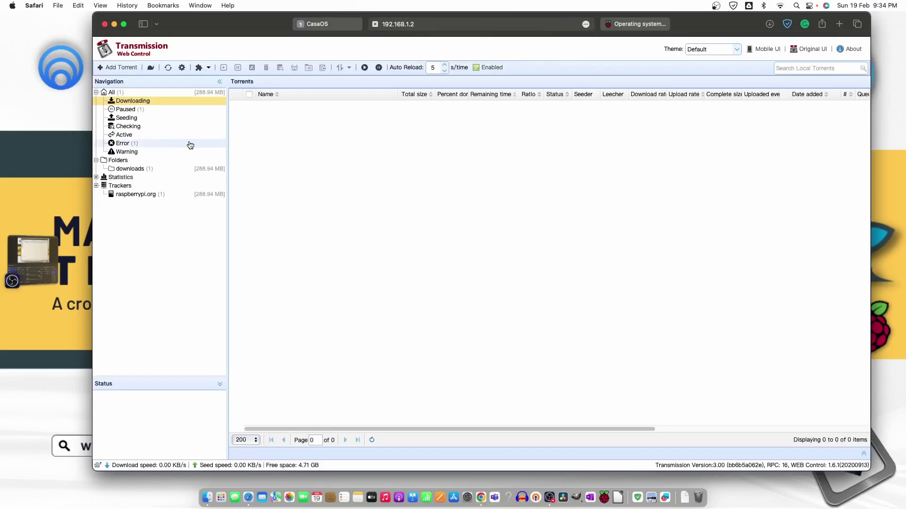
pyautogui.click(167, 145)
pyautogui.click(250, 104)
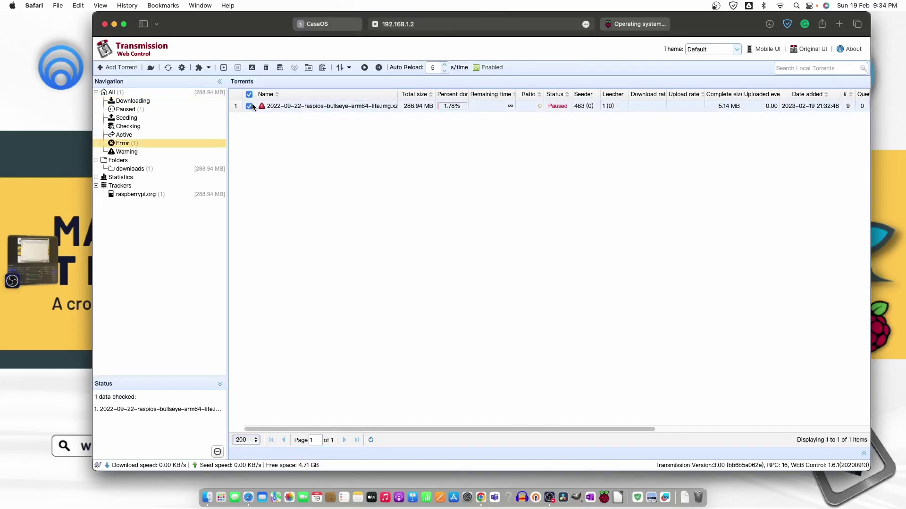
pyautogui.click(223, 69)
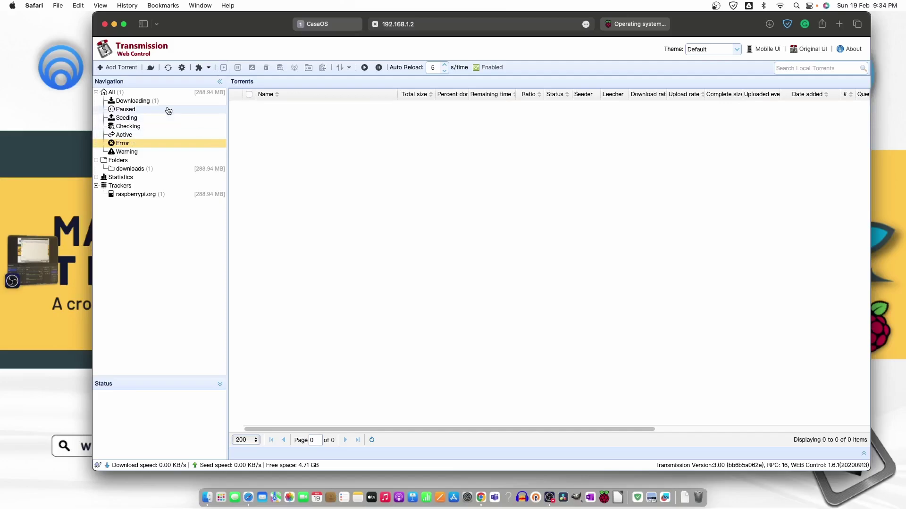
pyautogui.click(137, 101)
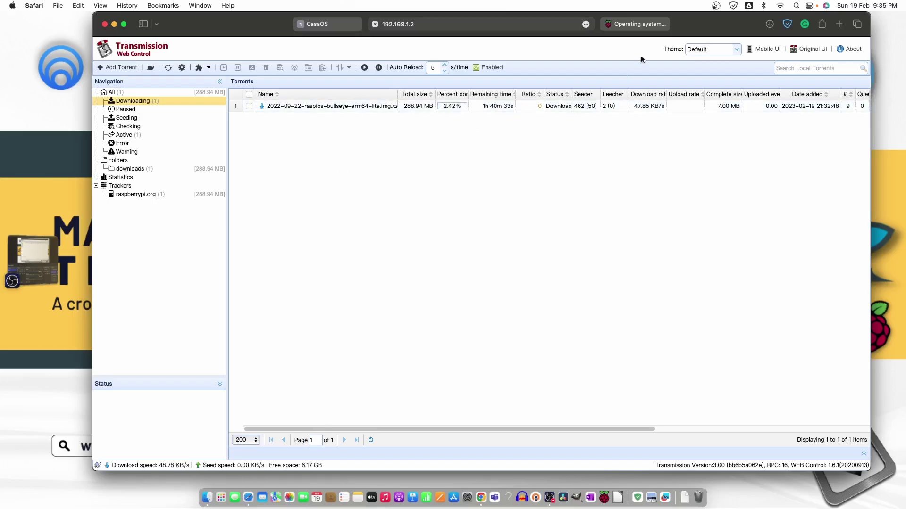
# Paste the elementary OS magnet link into the Raspberry Pi OS page's address bar.
pyautogui.click(630, 25)
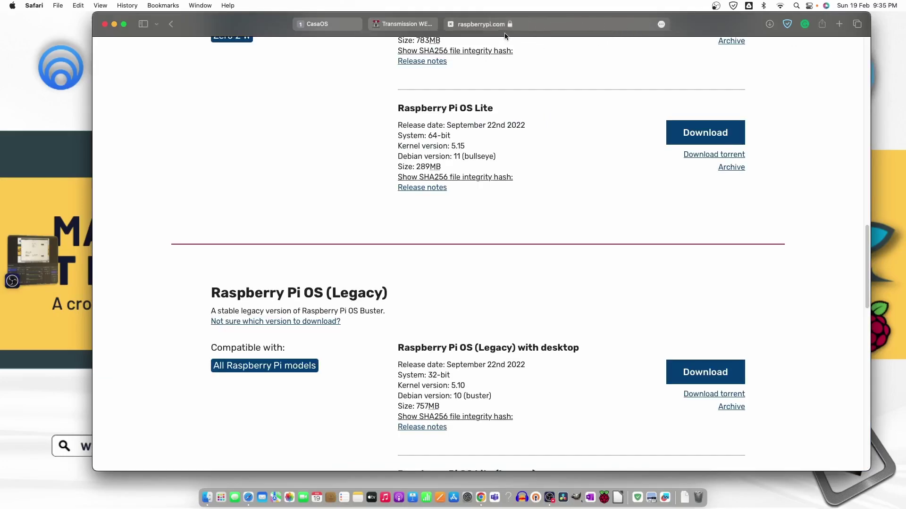
pyautogui.click(528, 25)
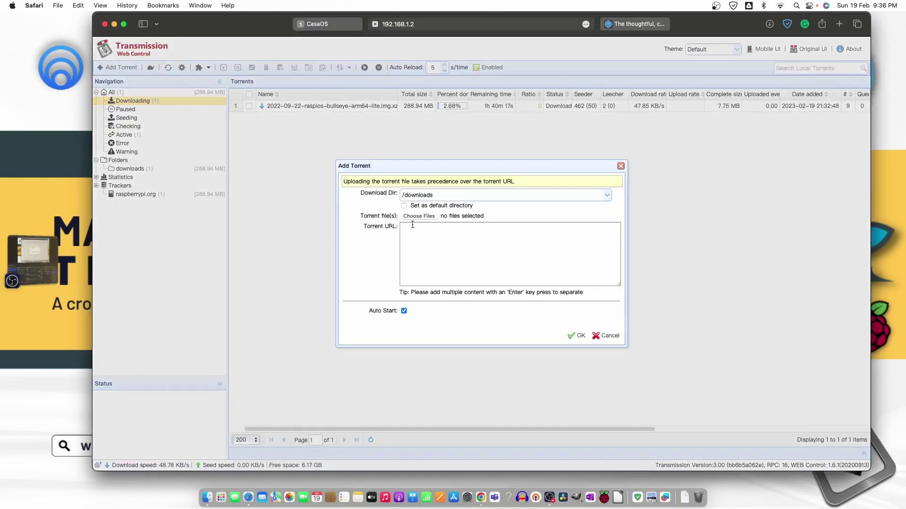
pyautogui.press('super+v')
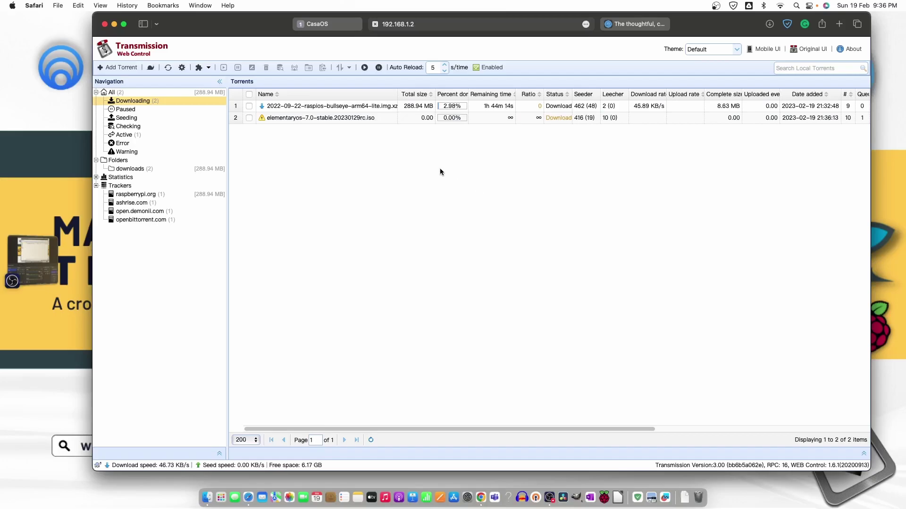
# Remove the elementaryos and raspios torrents along with their local data.
pyautogui.click(249, 117)
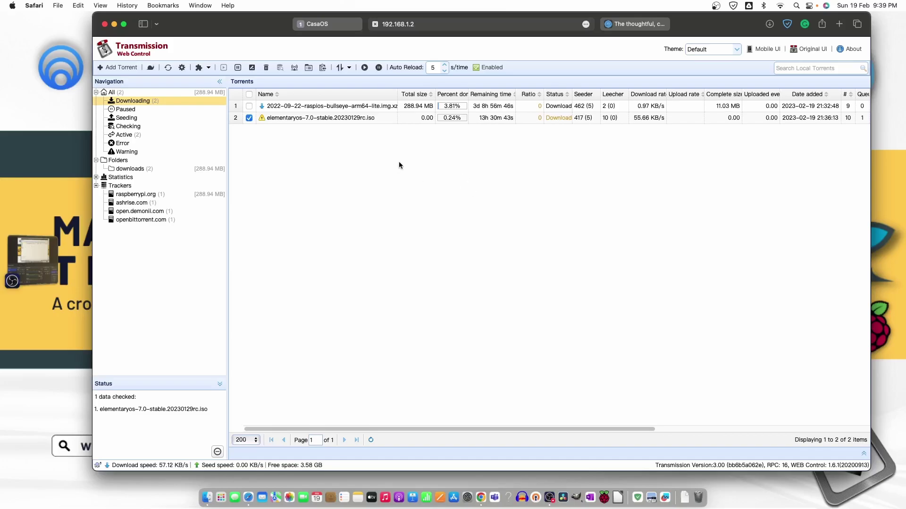
pyautogui.click(305, 105)
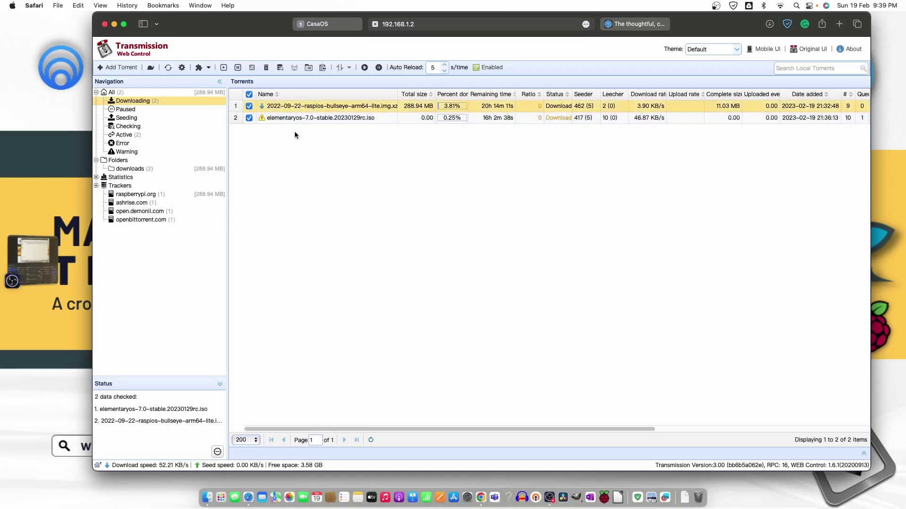
pyautogui.click(266, 68)
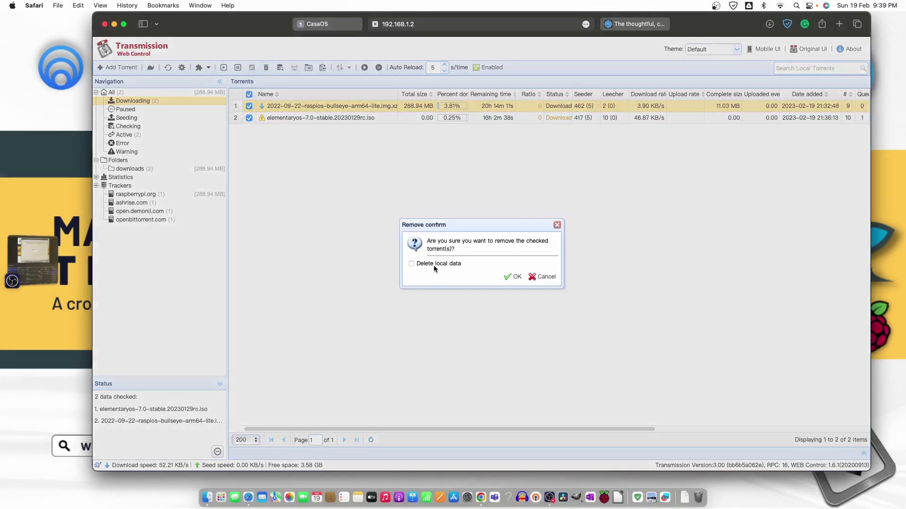
pyautogui.click(514, 278)
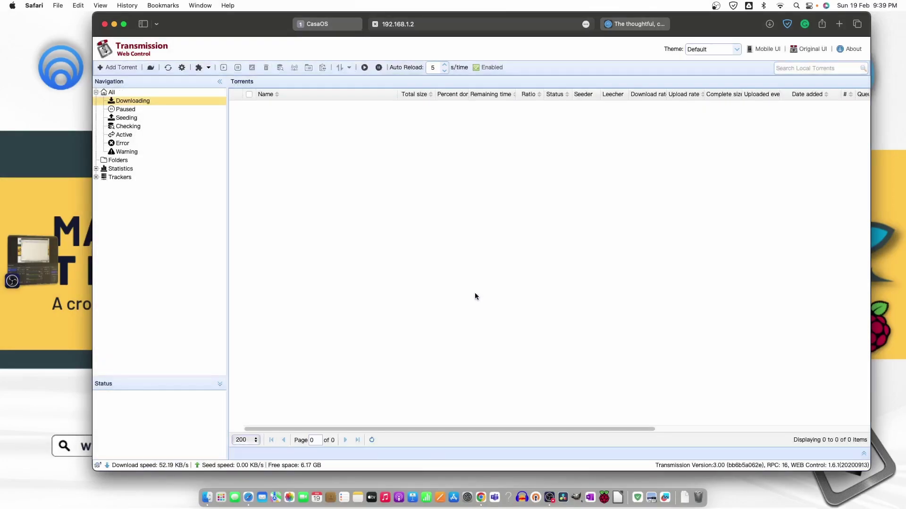
# Return to CasaOS and close Files to see storage at 7.47 GB of 14.28 GB.
pyautogui.click(317, 23)
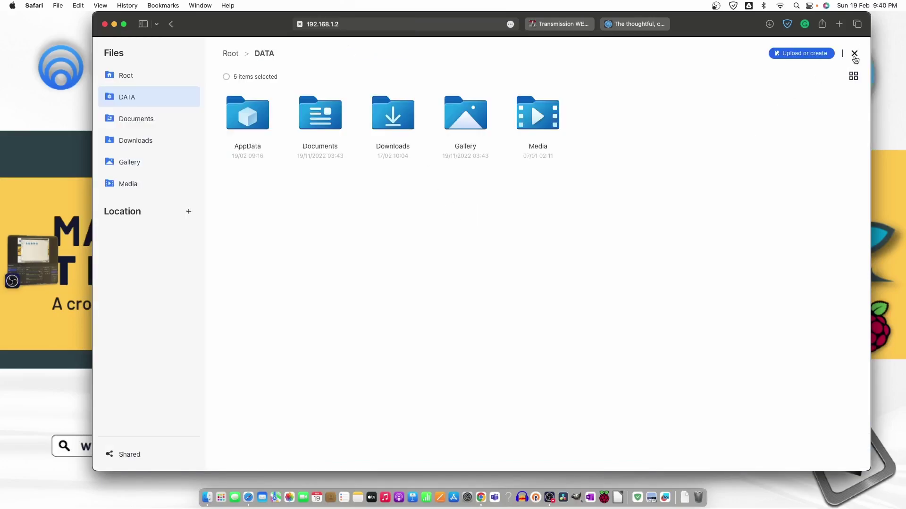
pyautogui.click(853, 53)
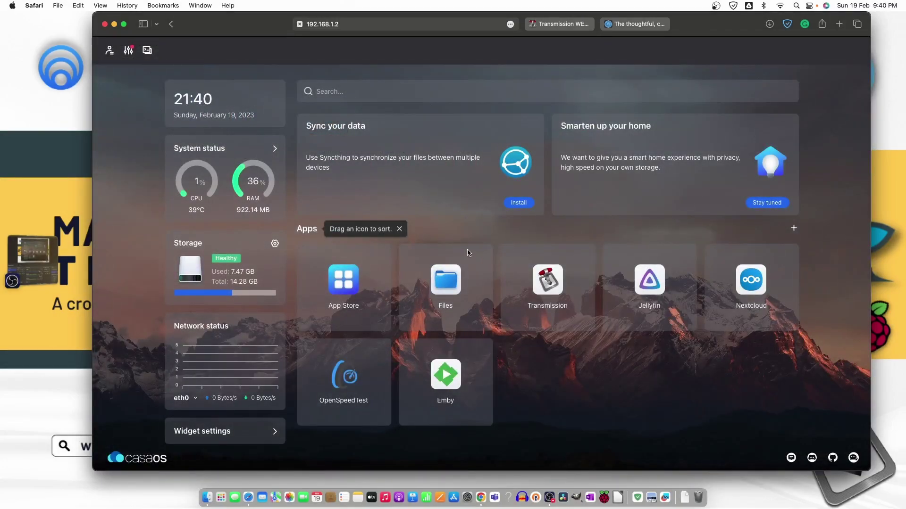